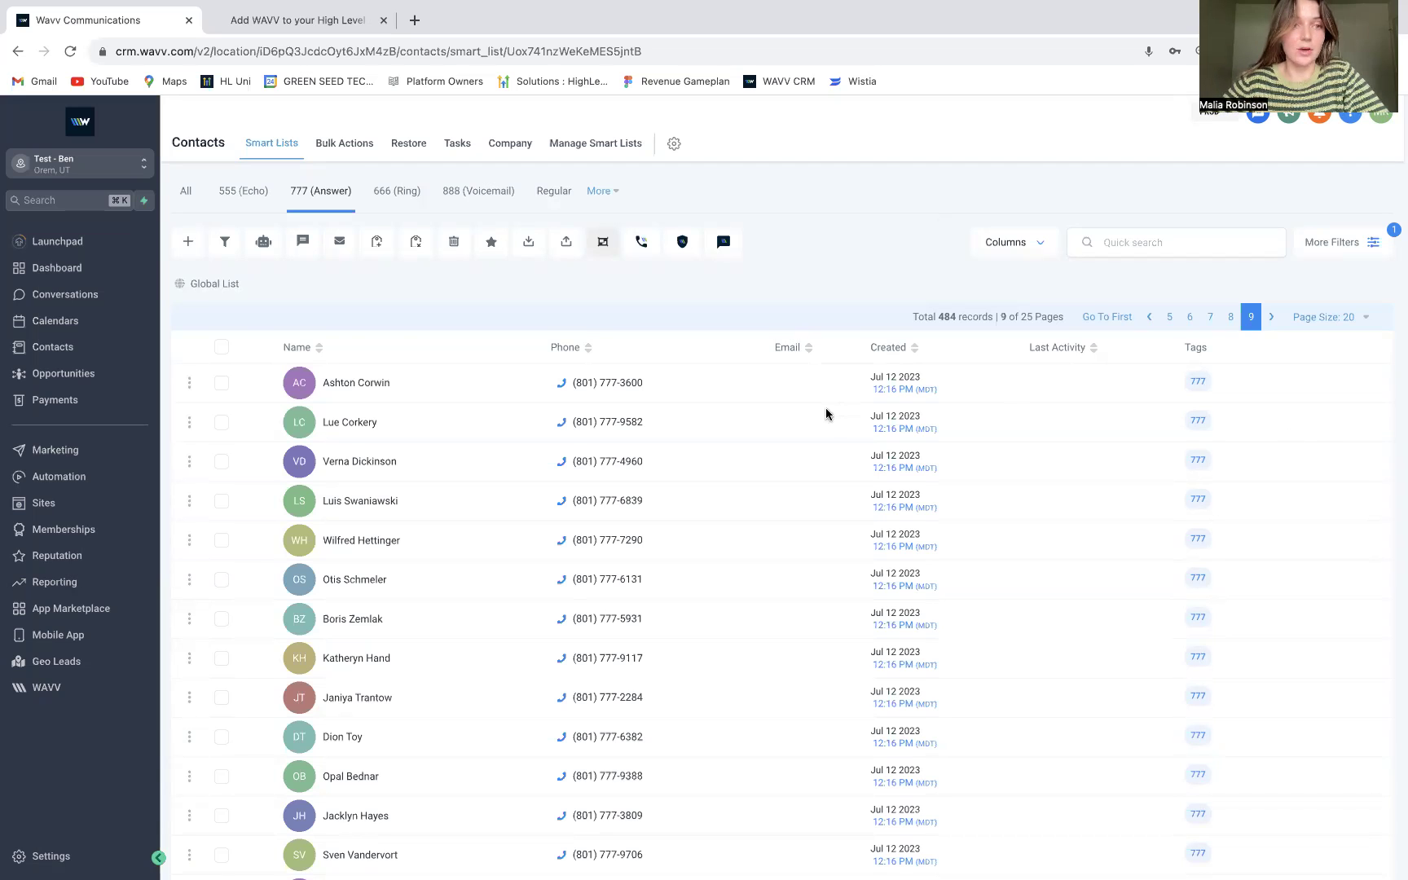
Select all contacts, start WAVV dialing with computer audio, and move the dialer aside.
click(221, 347)
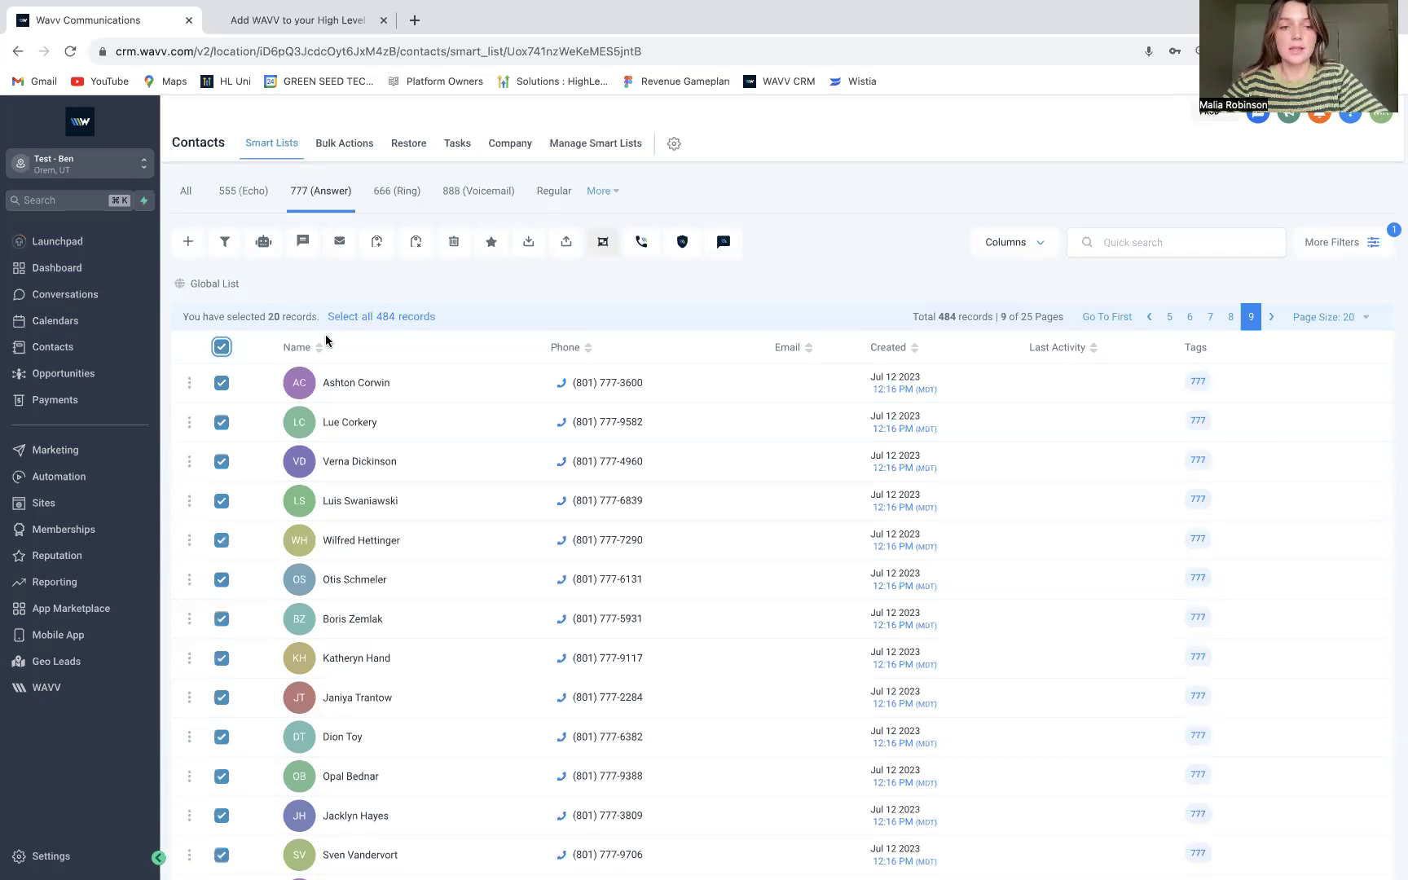
click(643, 249)
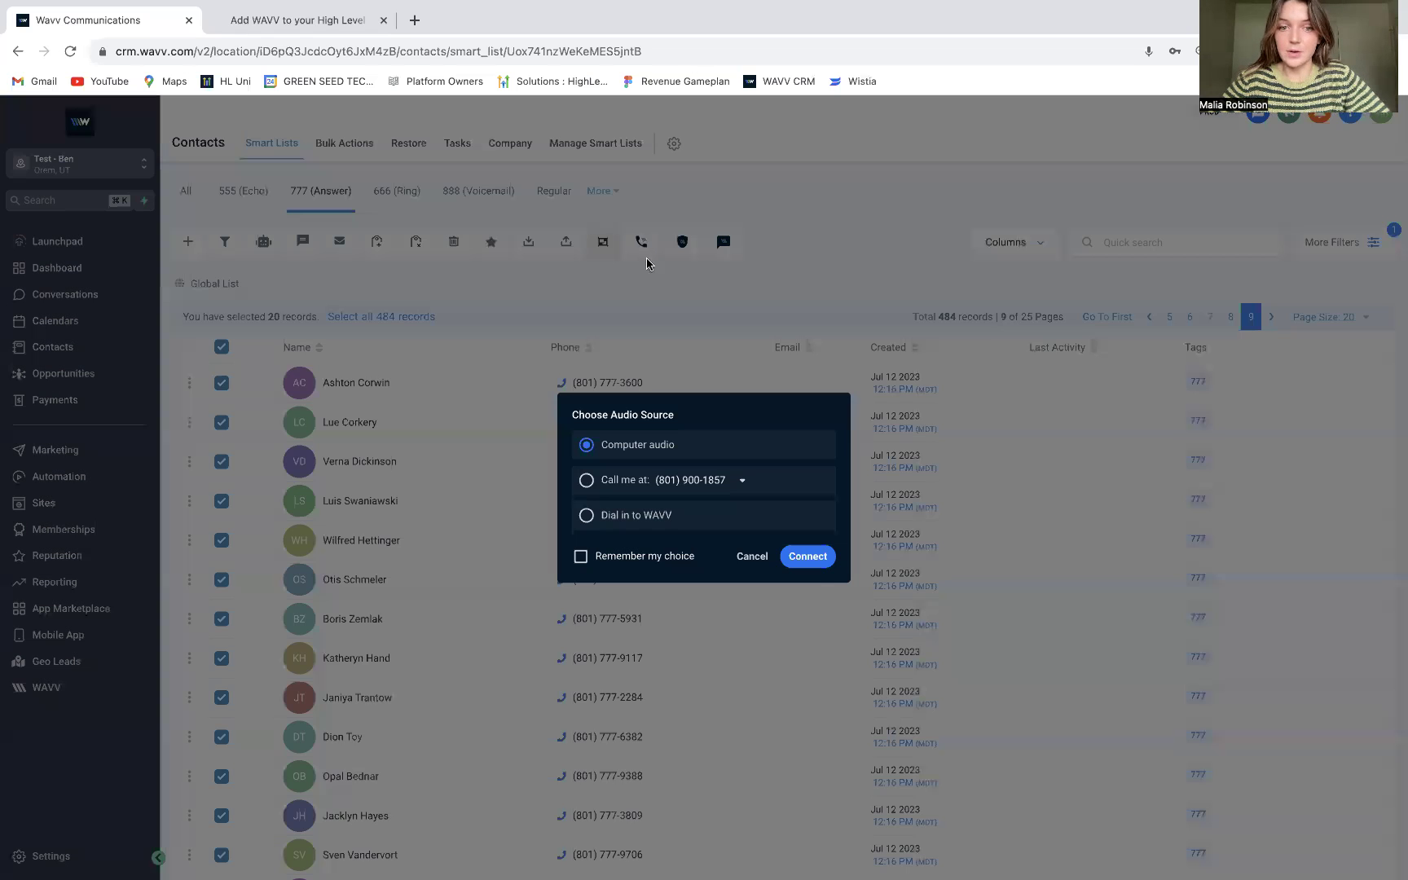
click(811, 558)
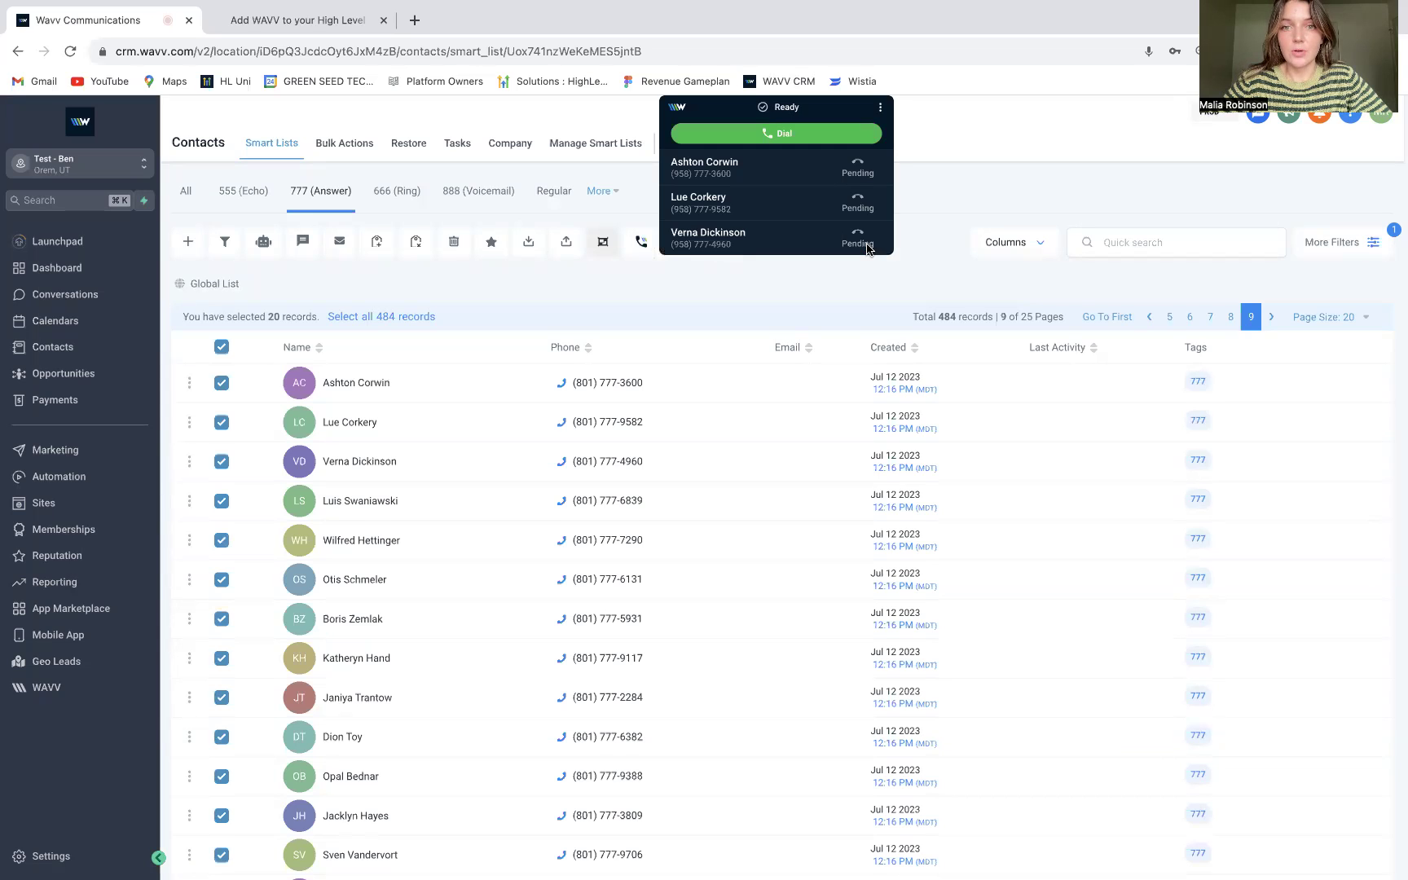
click(793, 135)
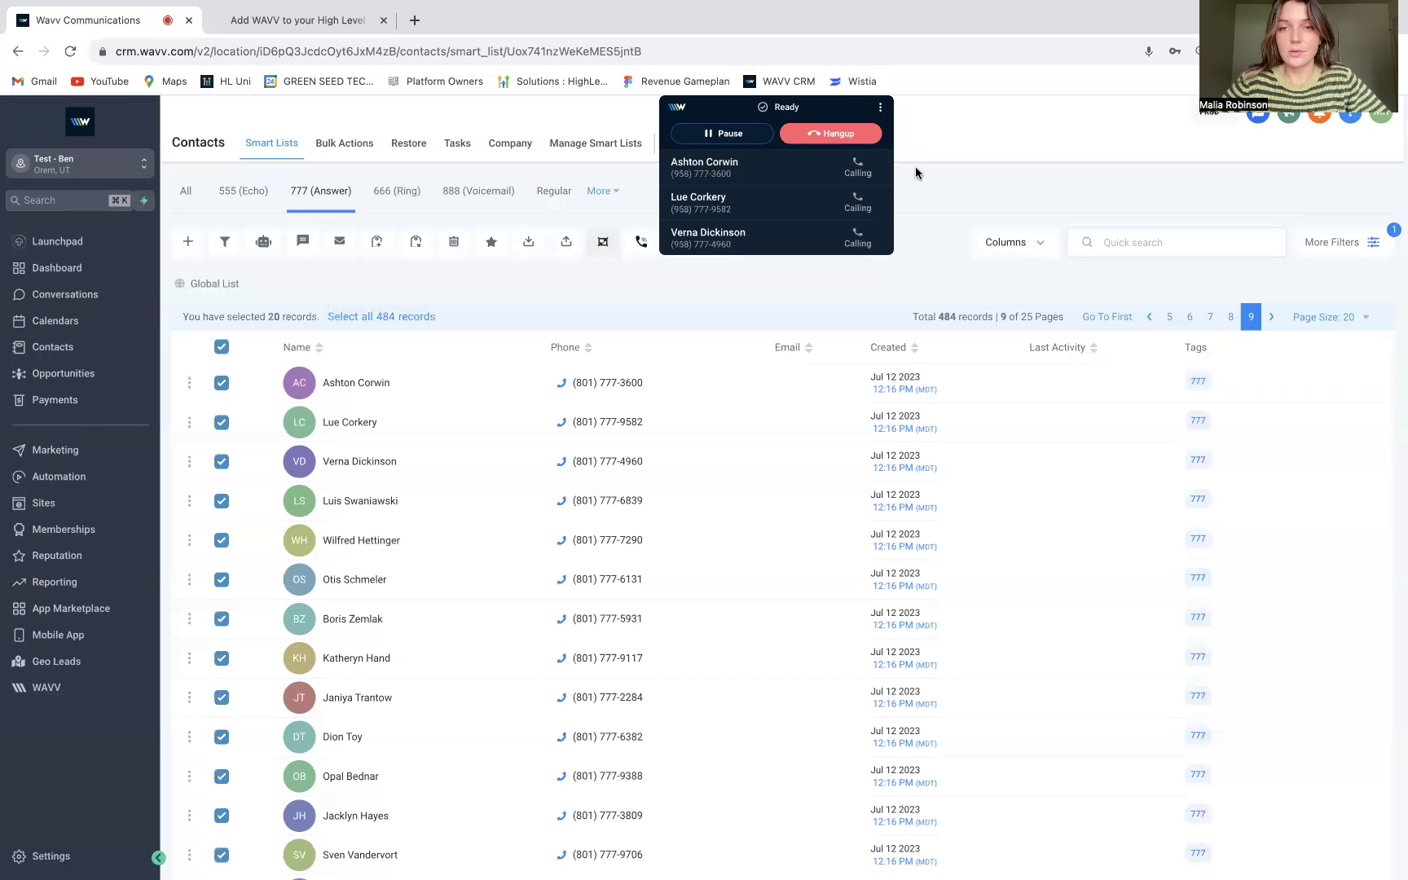
drag(848, 103, 435, 105)
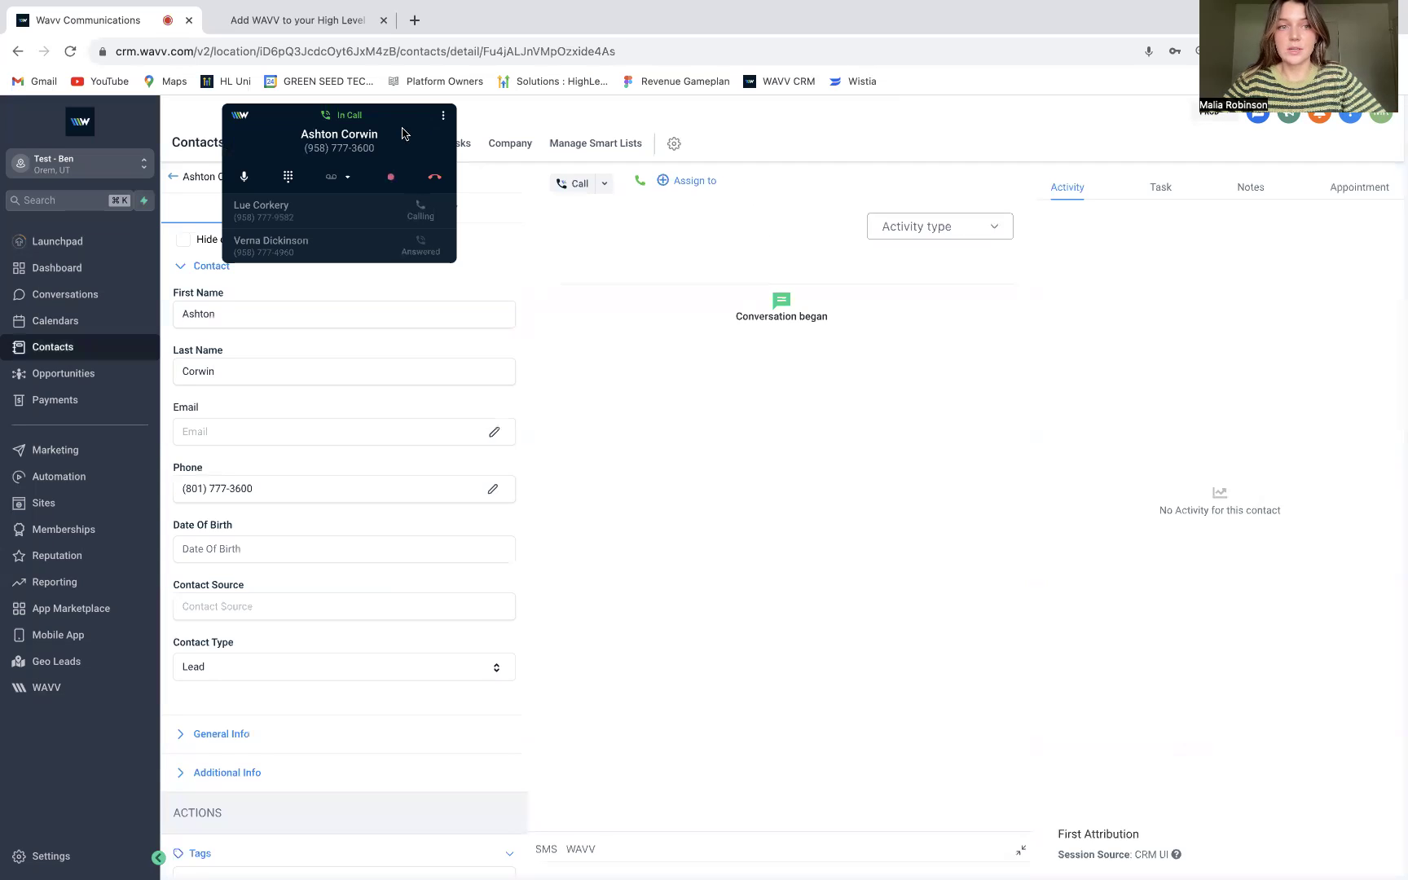
drag(423, 108, 569, 101)
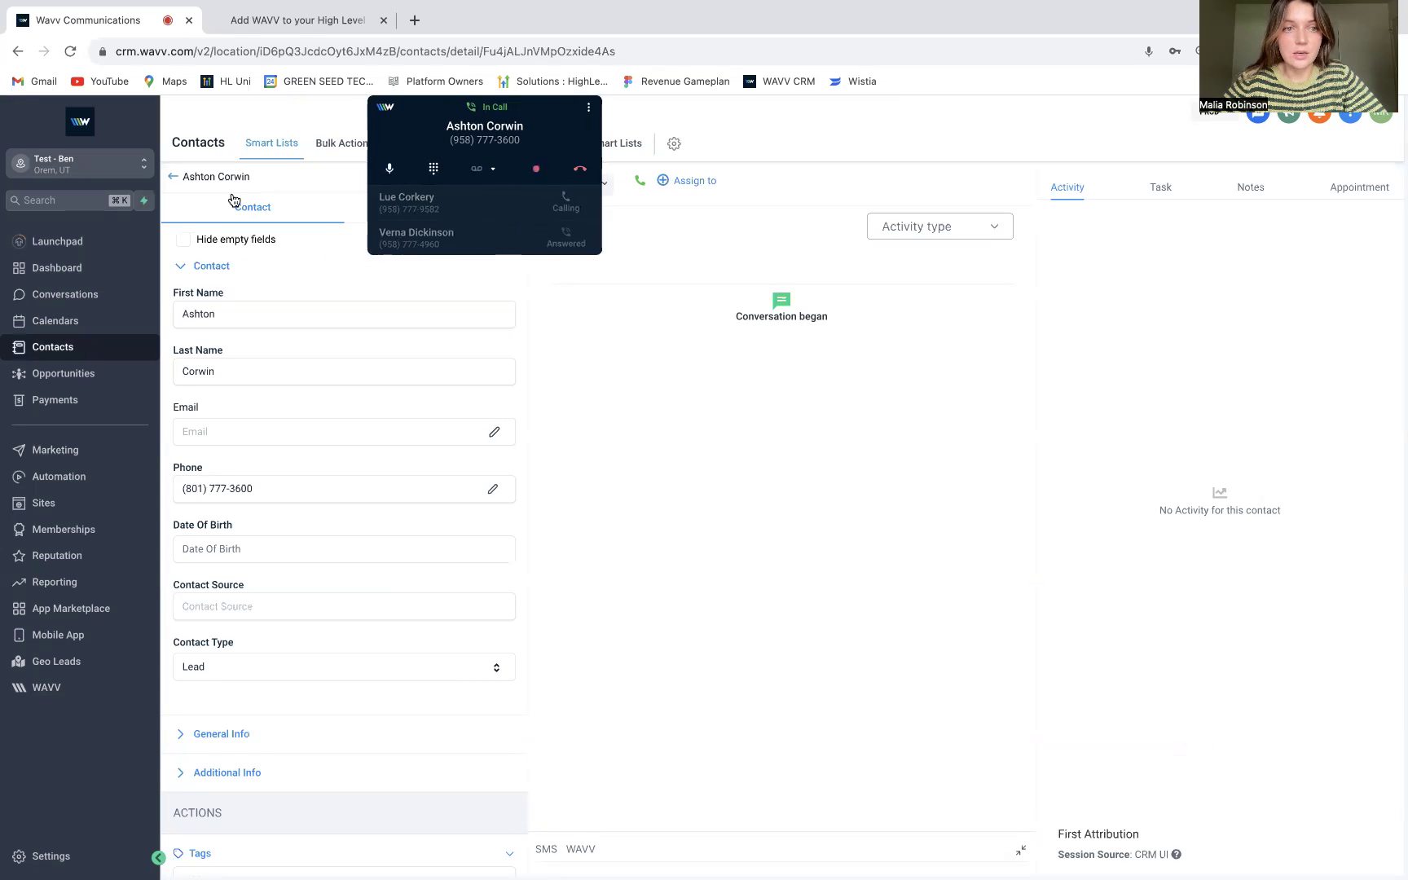
click(574, 171)
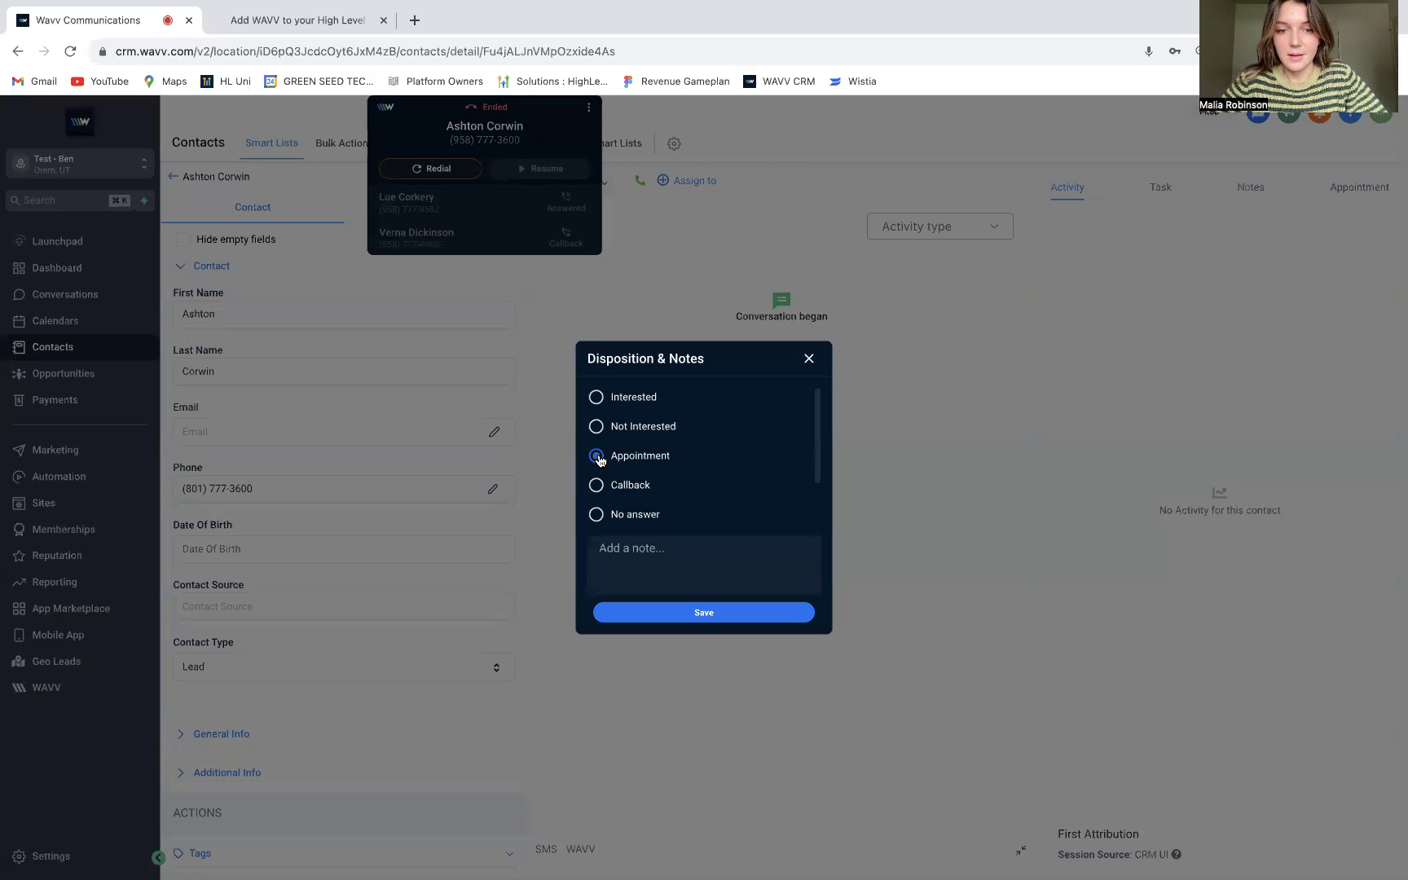
click(629, 550)
text(nic)
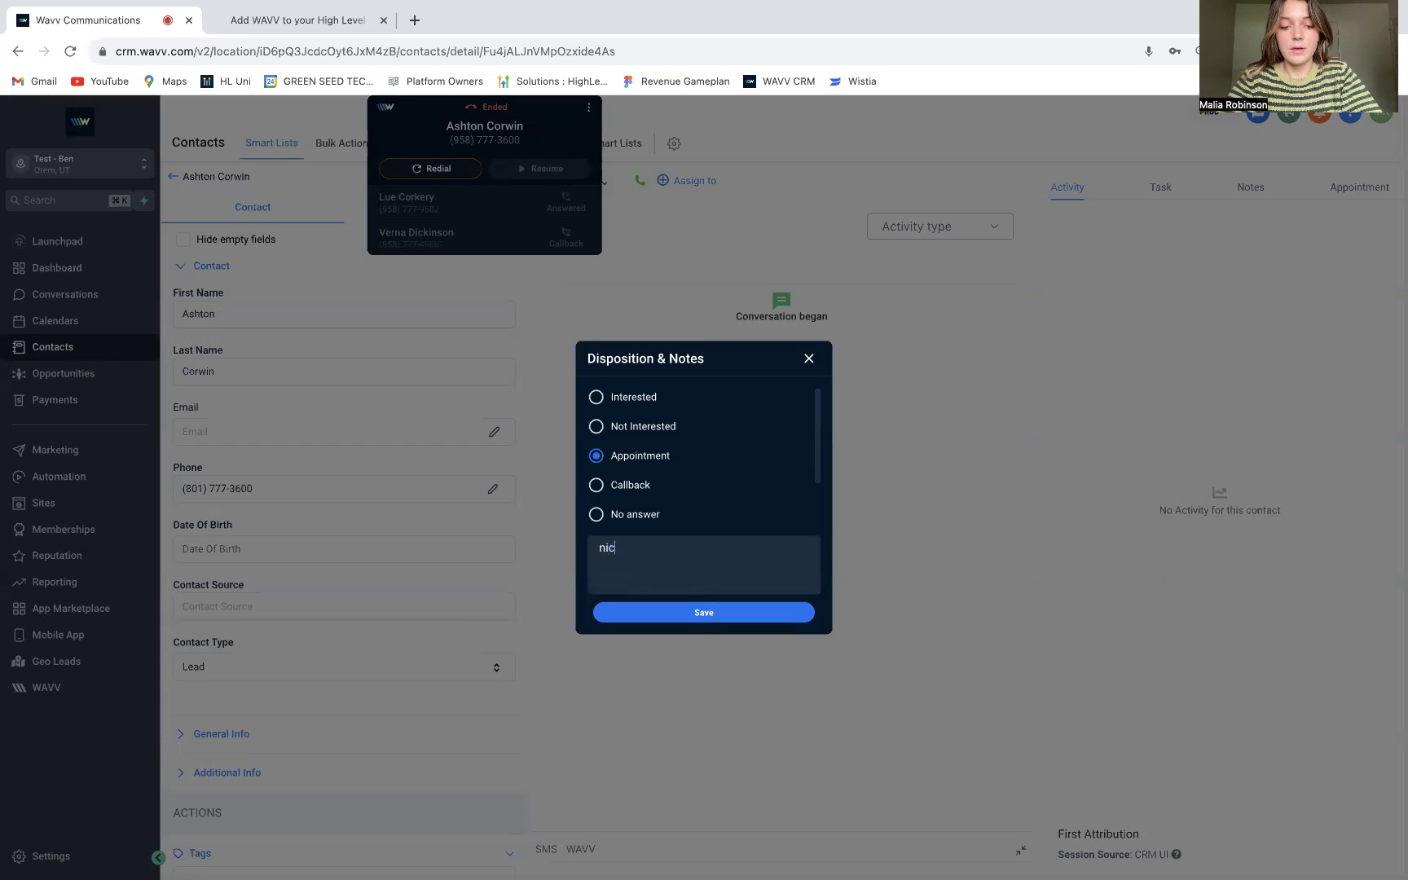
text(e gu)
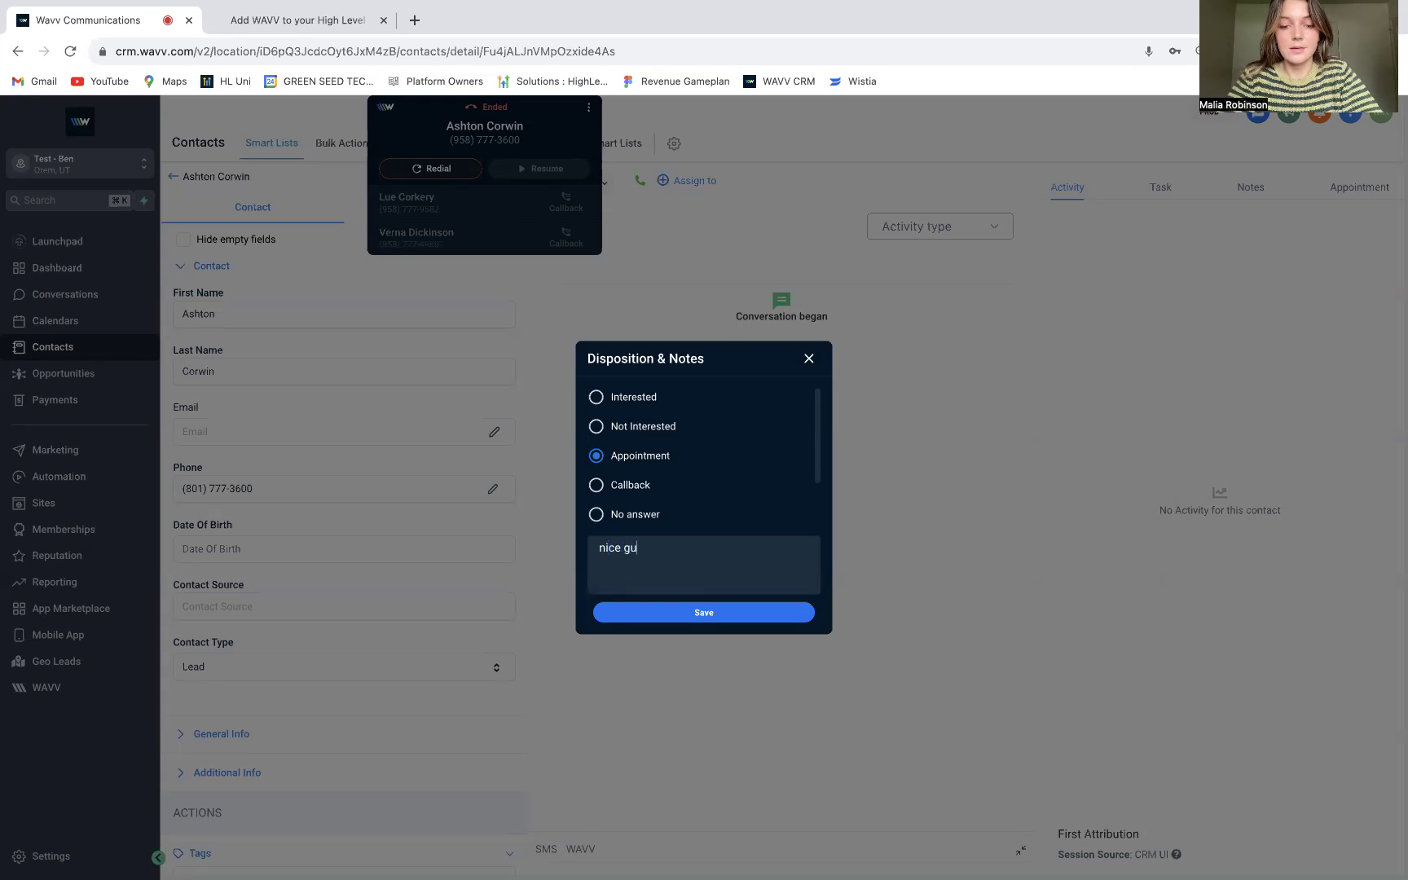
text(y!)
click(660, 613)
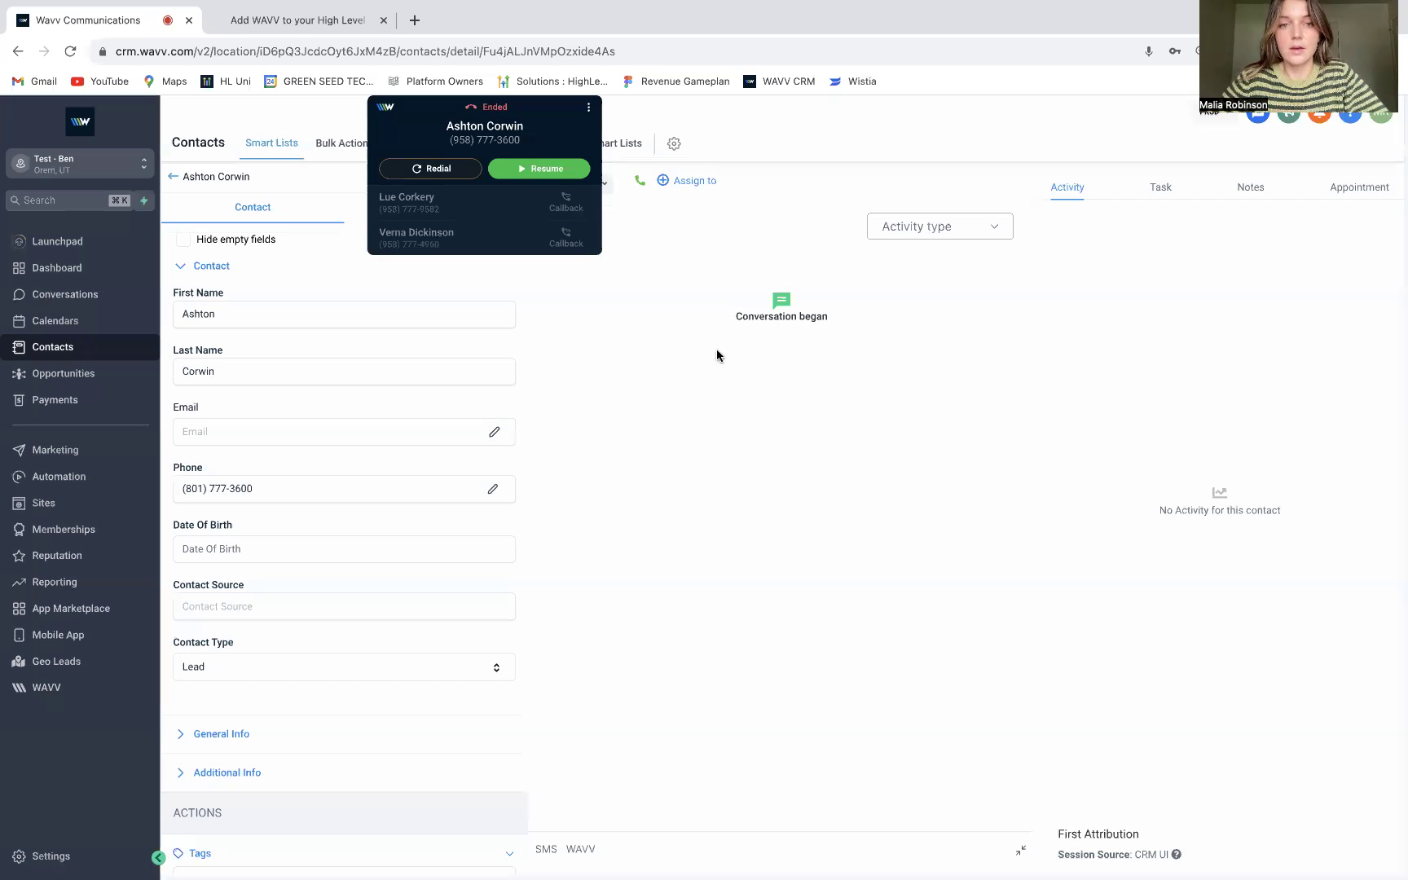
click(1250, 187)
mouse_move(1080, 267)
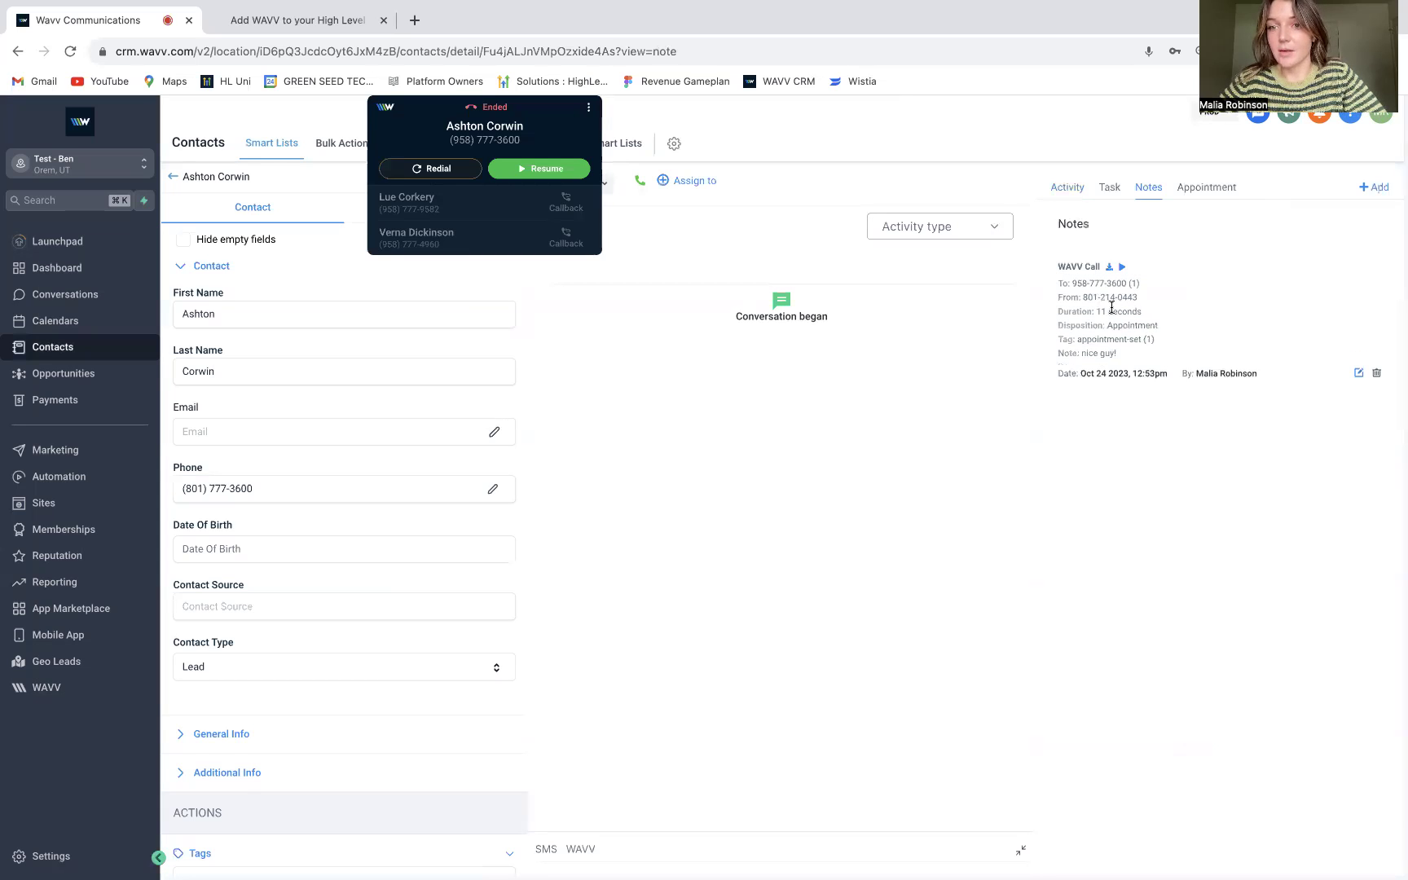
click(1119, 268)
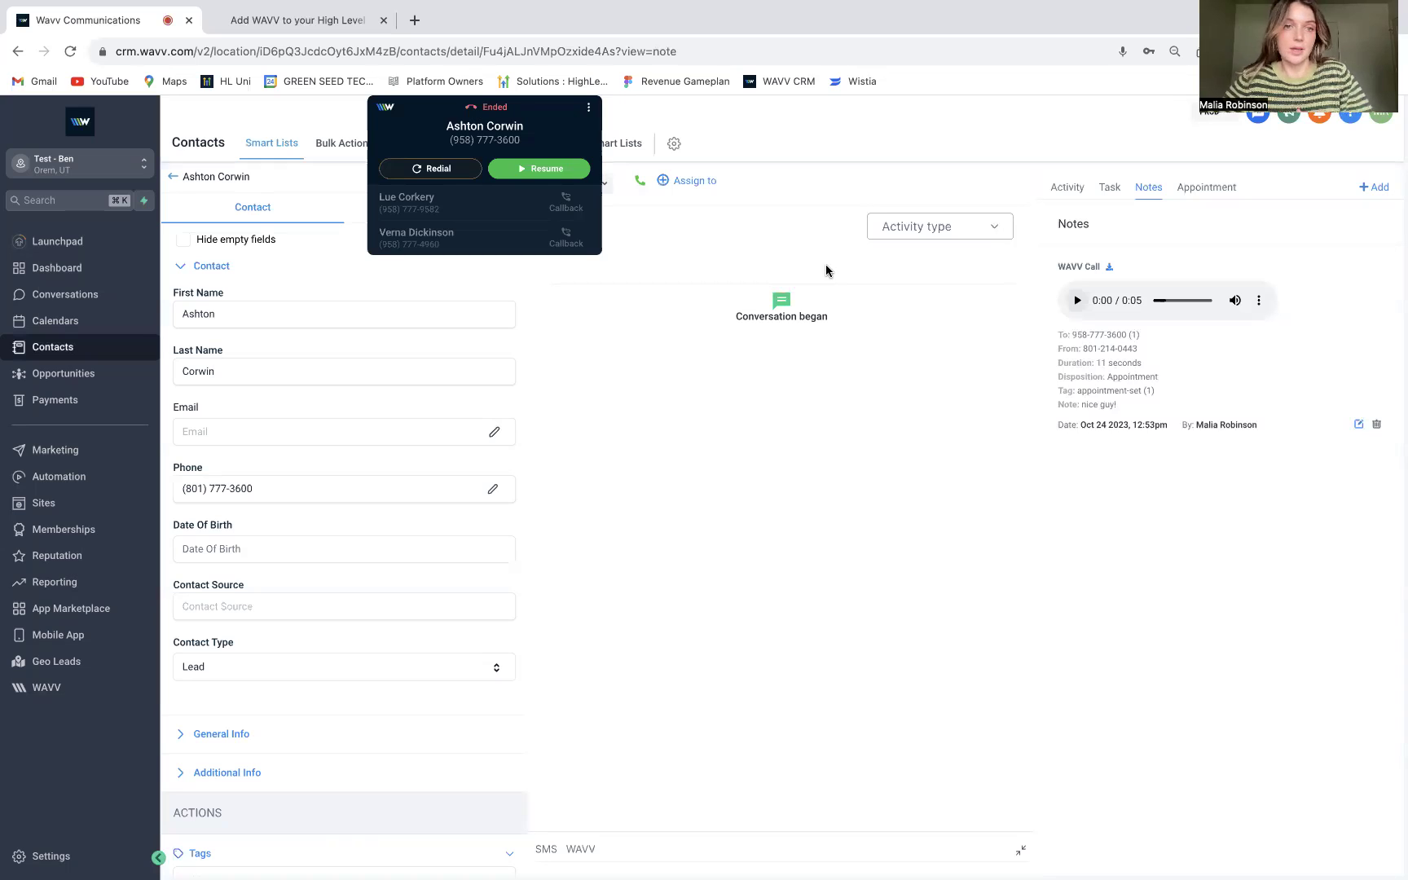
click(587, 107)
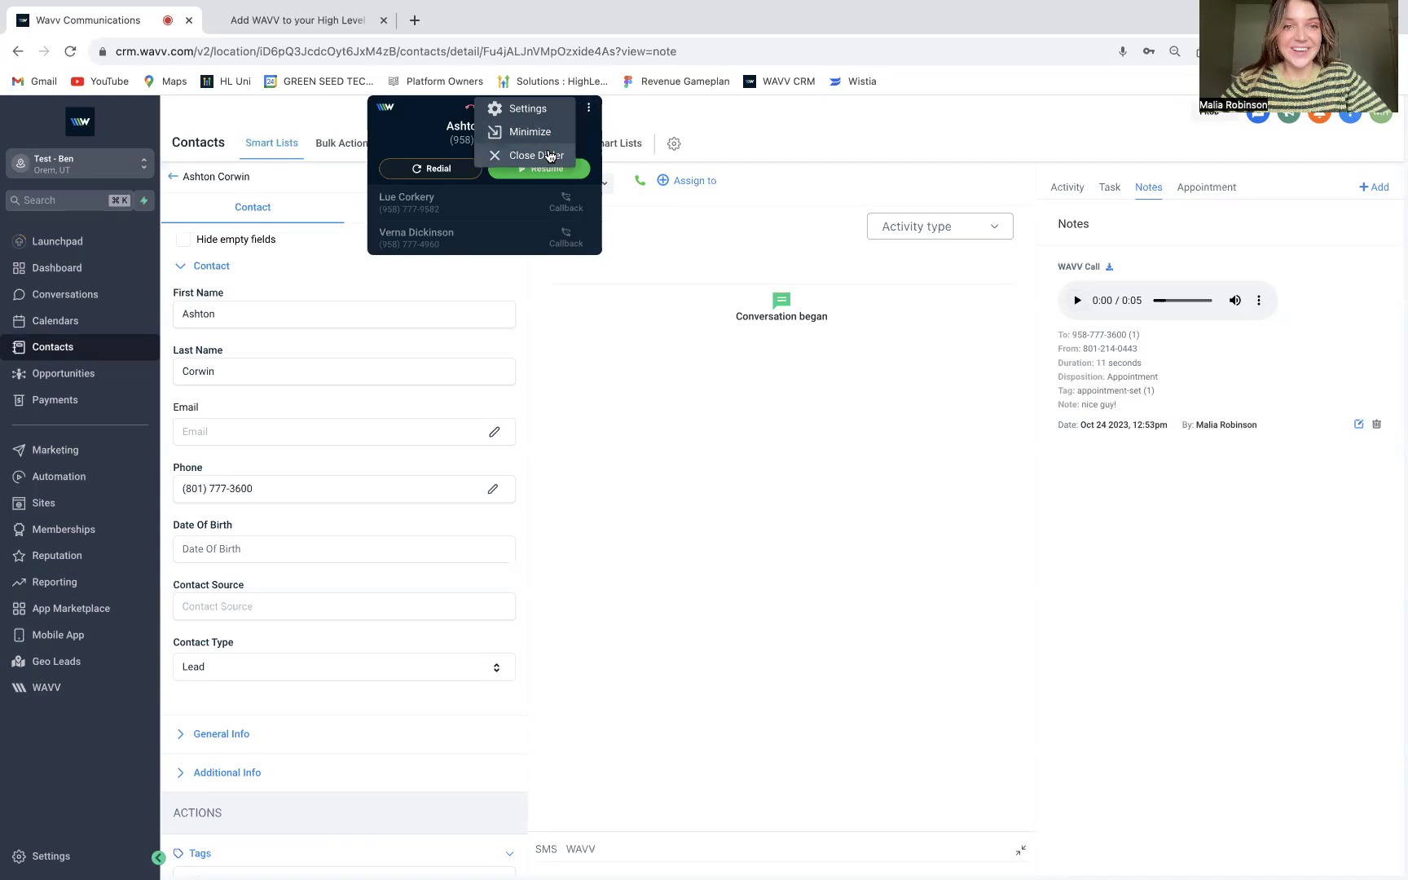
click(548, 157)
click(803, 503)
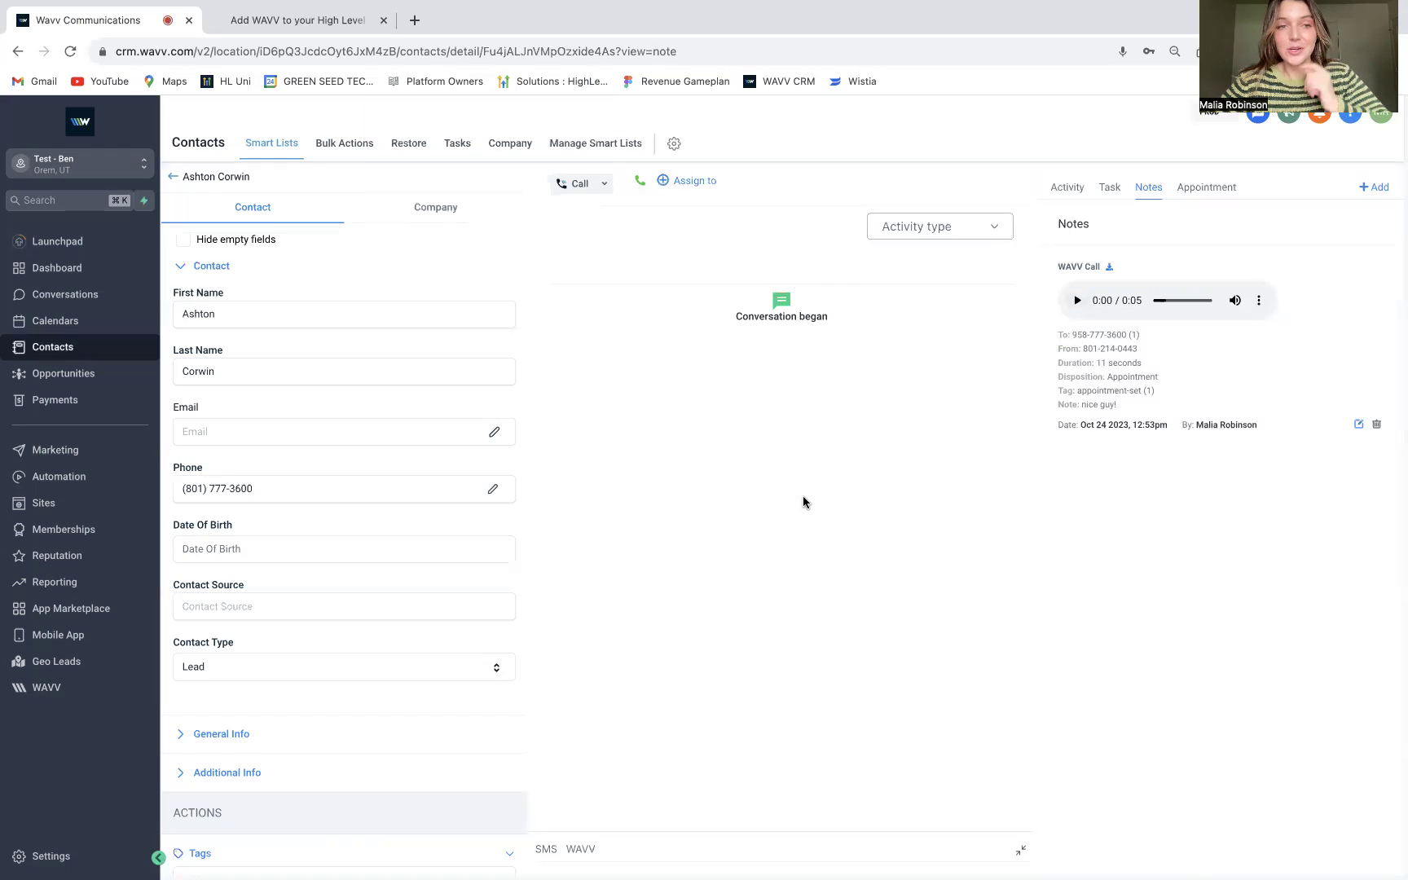
Load the WAVV website and open the Add WAVV to Your High Level CRM page.
click(260, 28)
click(218, 53)
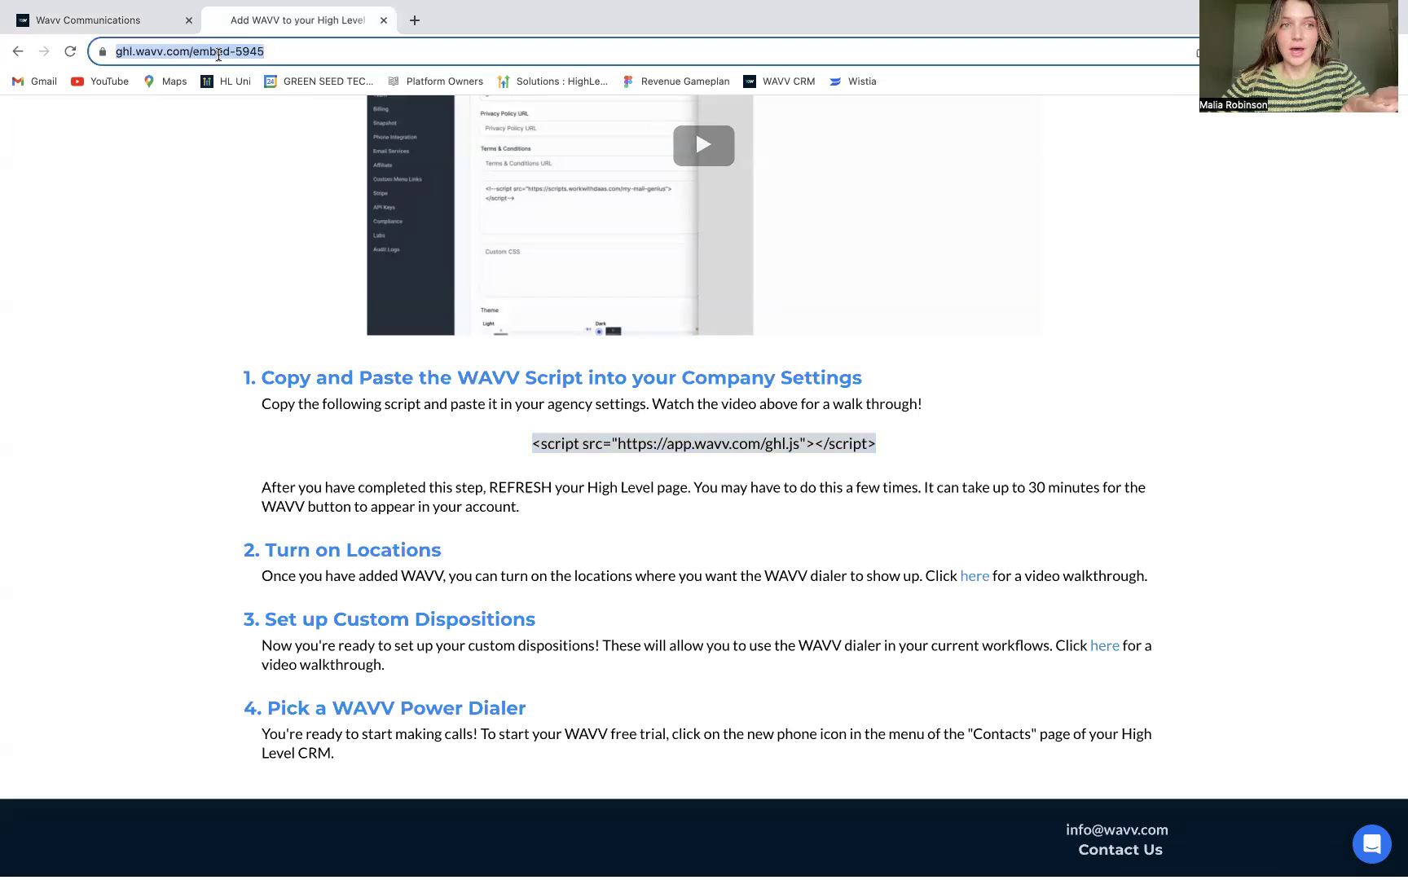
text(ghl)
key(Return)
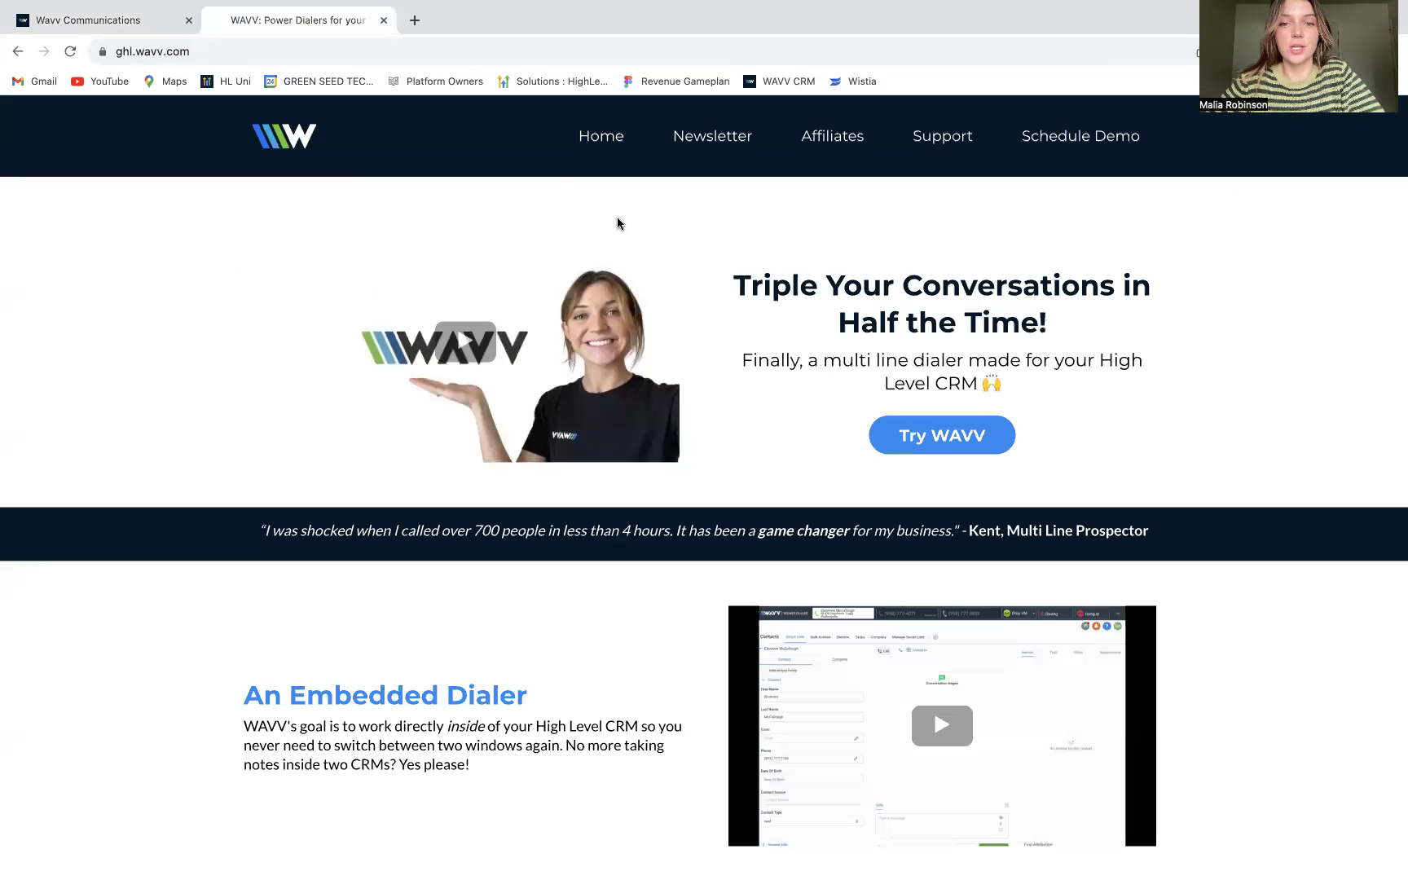
click(924, 438)
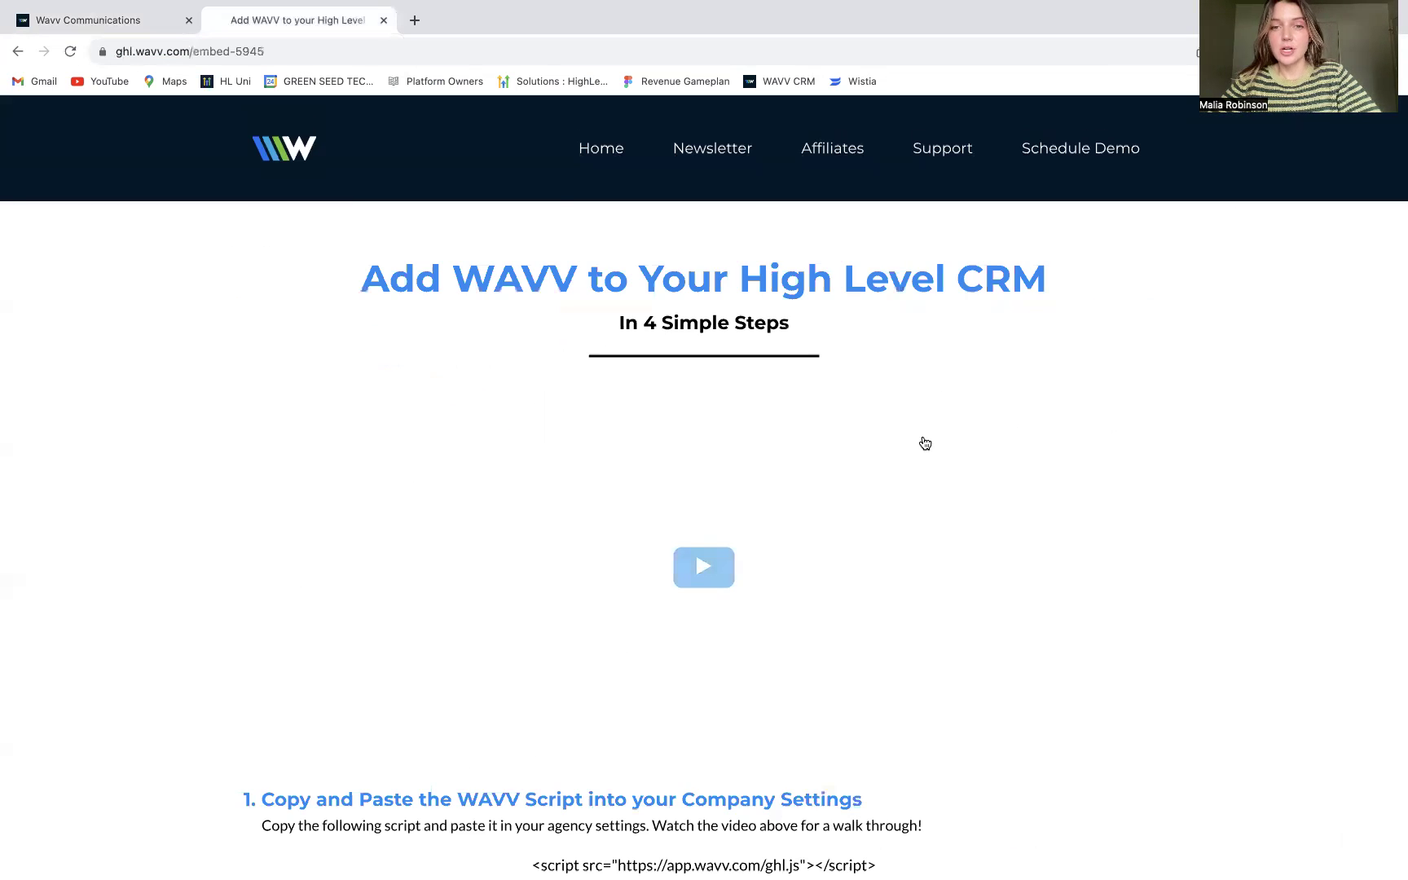
scroll(770, 532, down, 5)
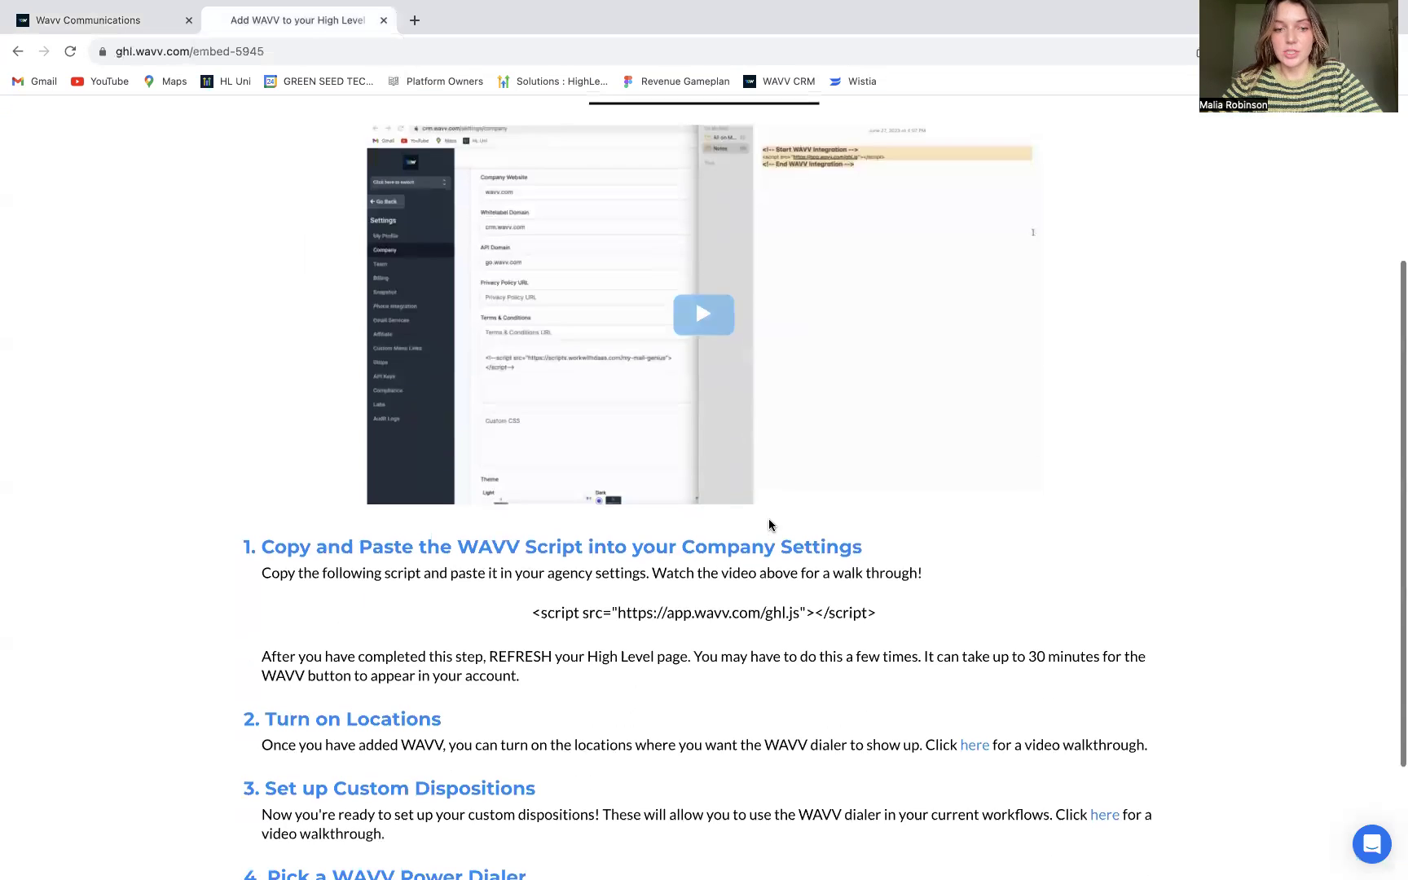
scroll(767, 525, down, 1)
drag(531, 561, 882, 568)
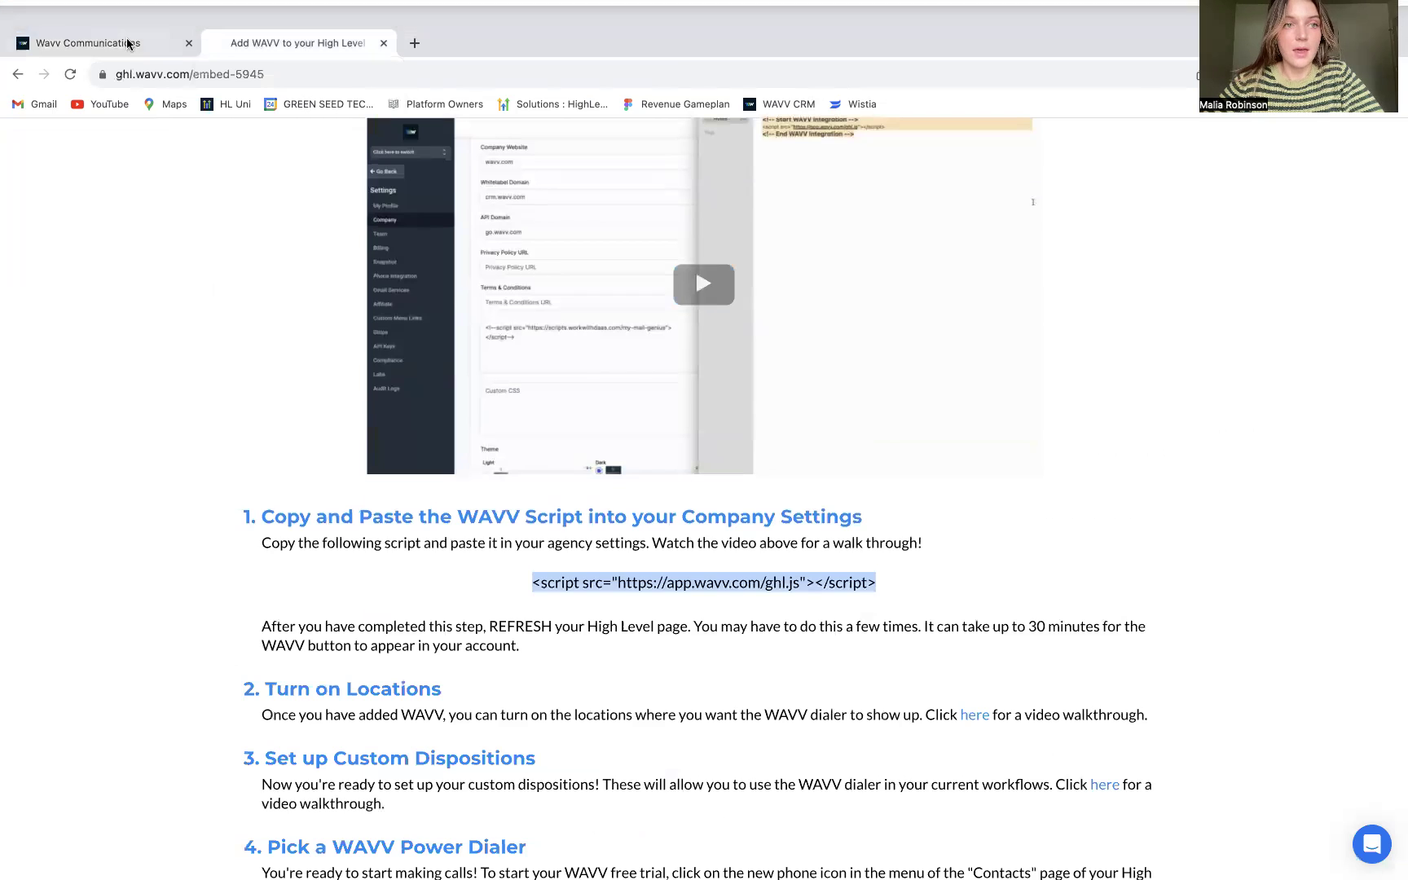
Switch to the agency view and open its Company settings.
click(125, 18)
click(132, 168)
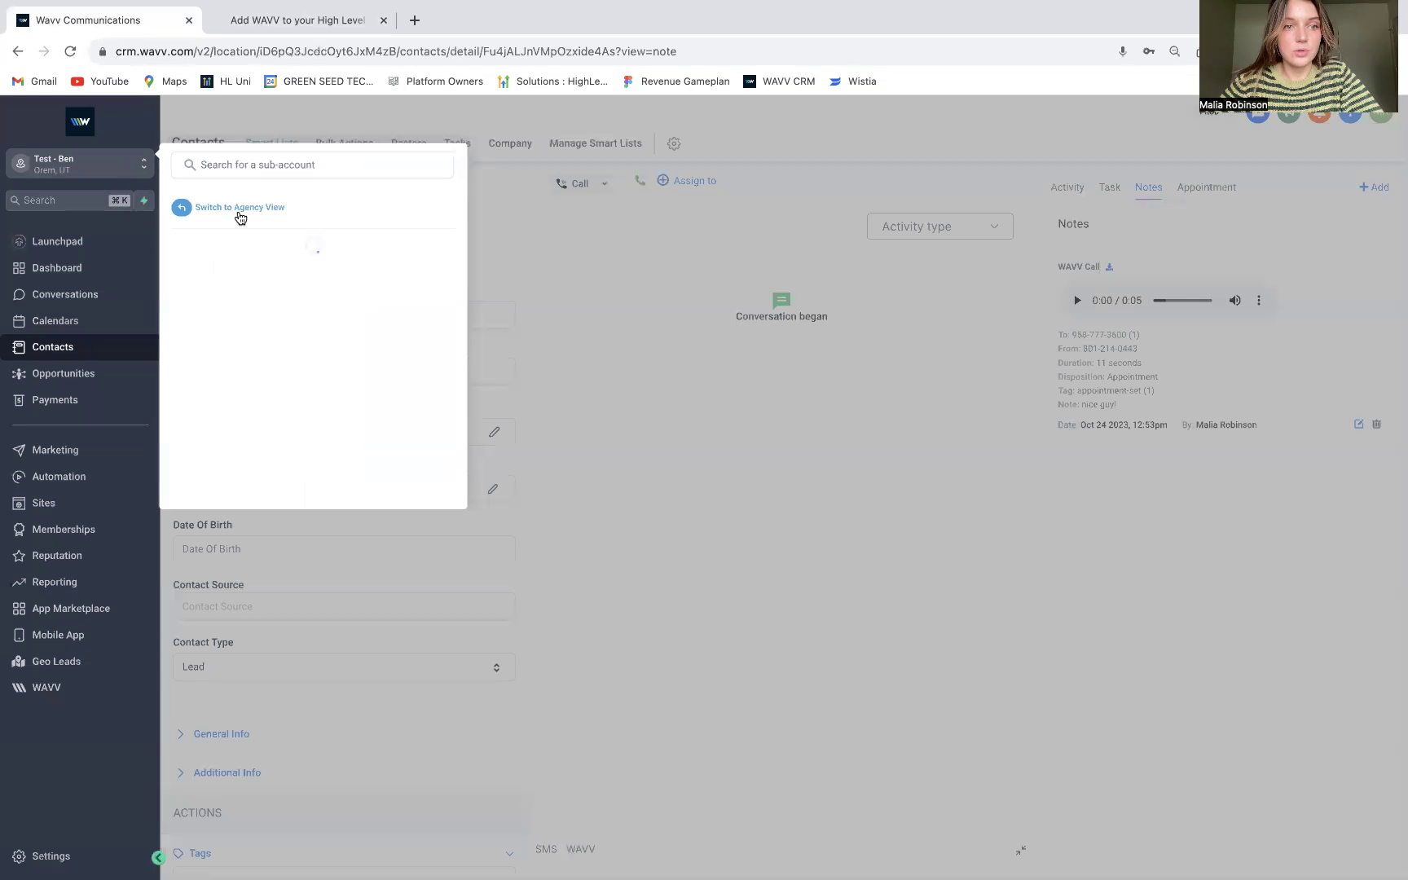
click(239, 209)
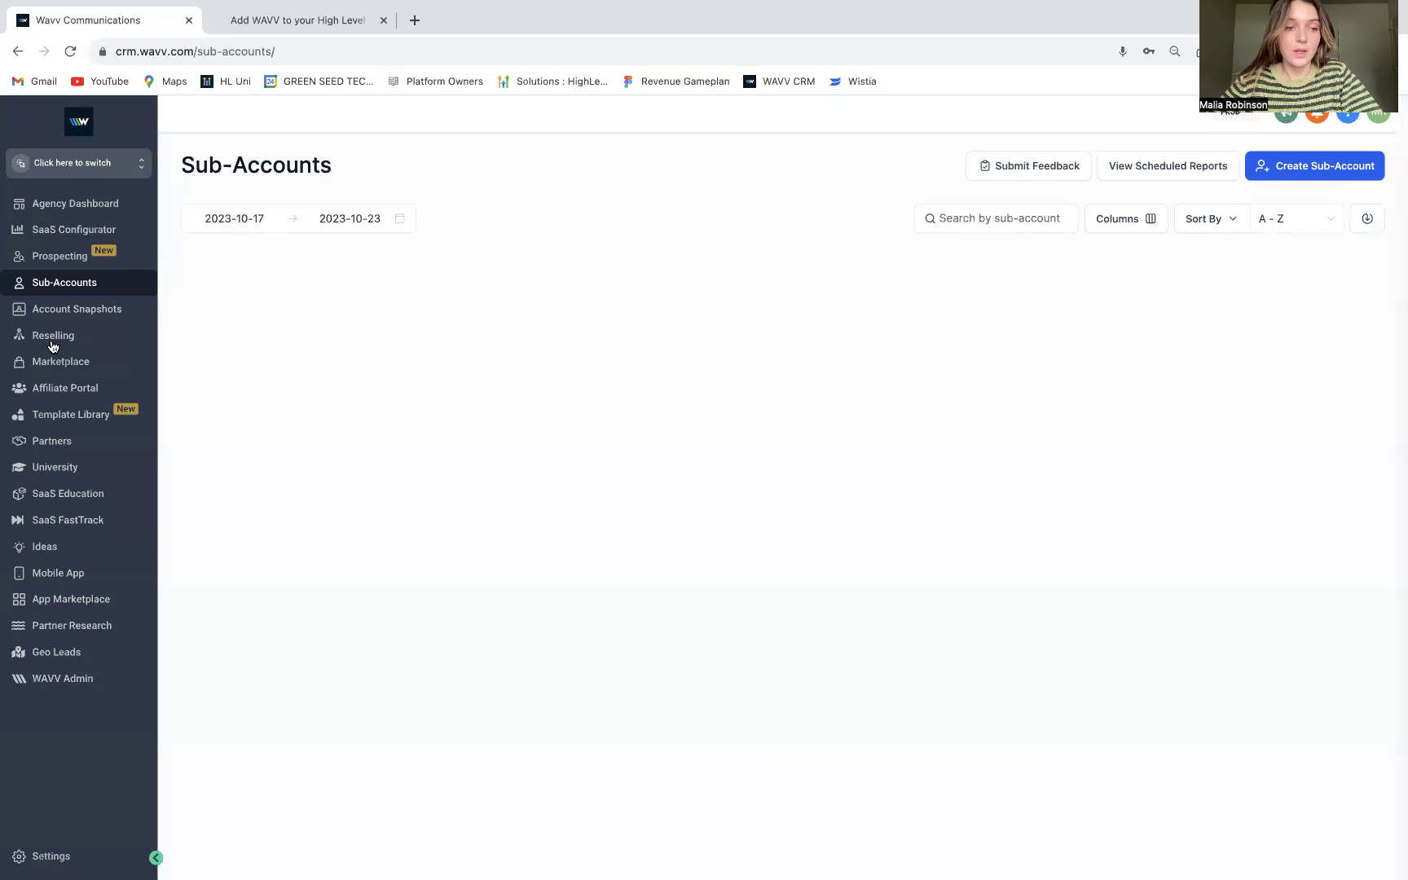
click(49, 856)
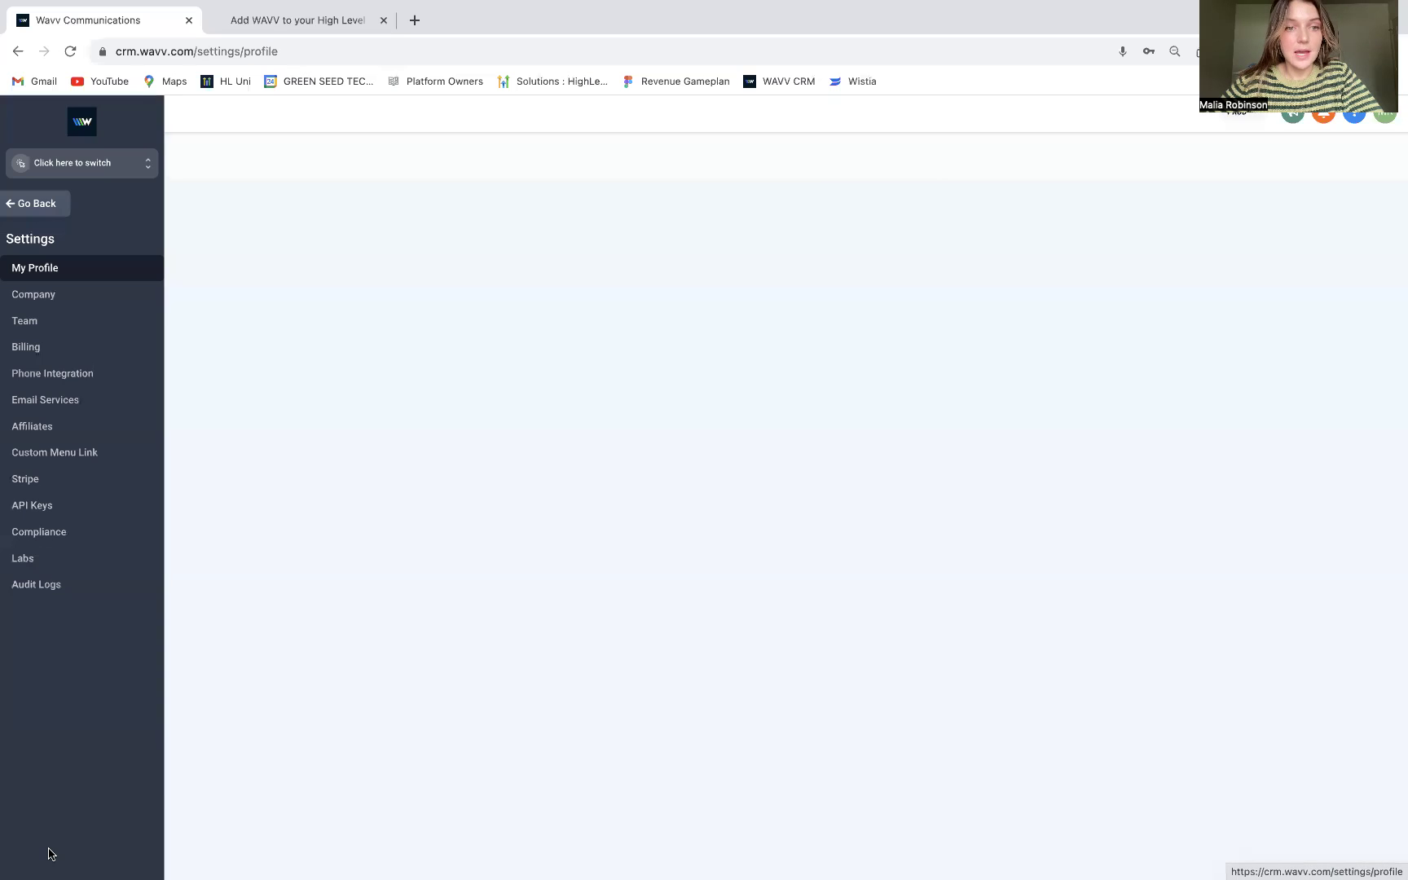
click(50, 294)
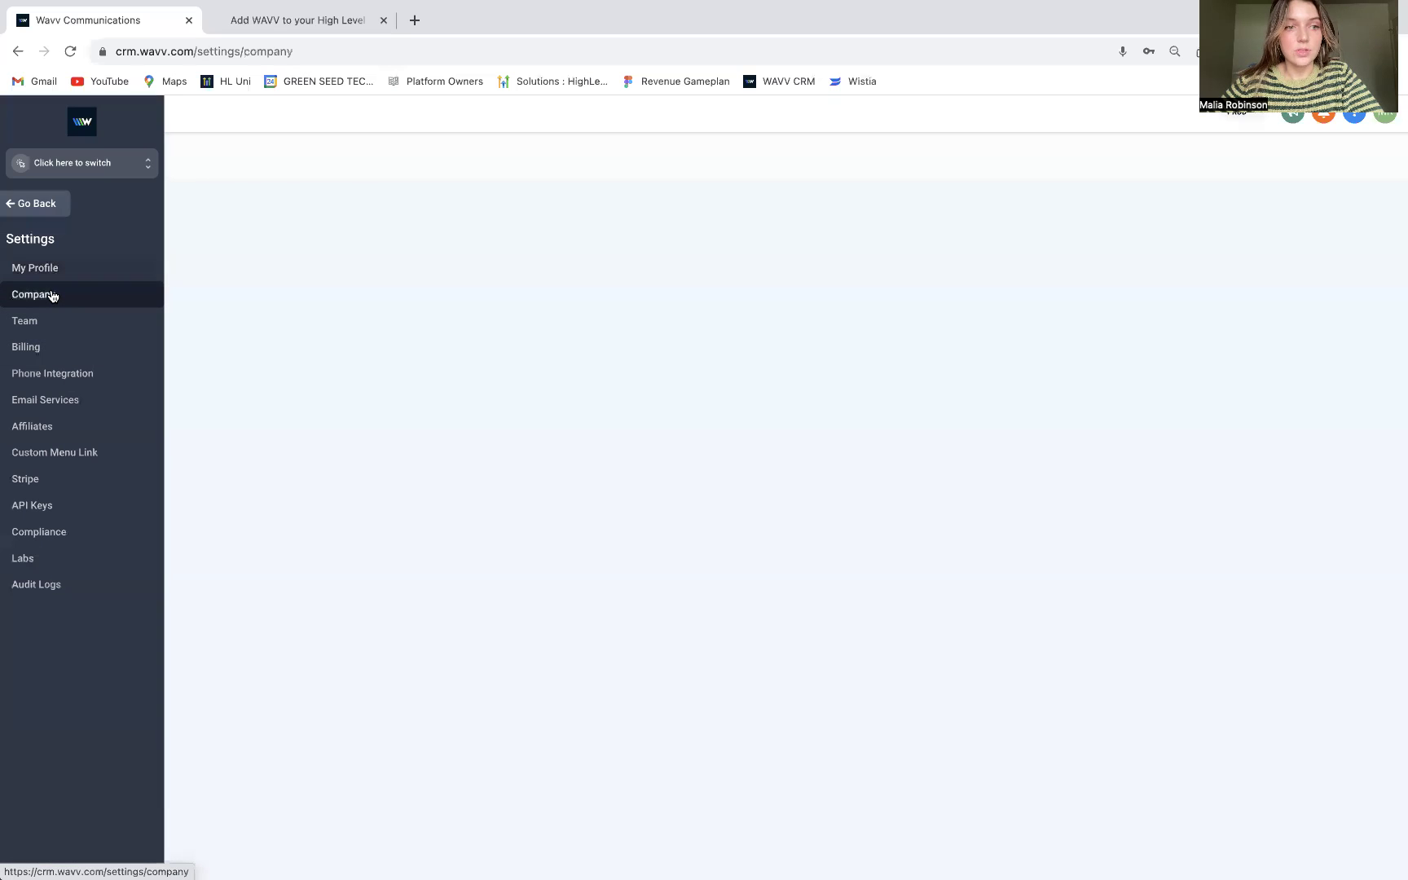
scroll(406, 532, down, 1)
scroll(408, 531, down, 4)
Paste the WAVV script tag into Custom Javascript and update the company.
click(407, 531)
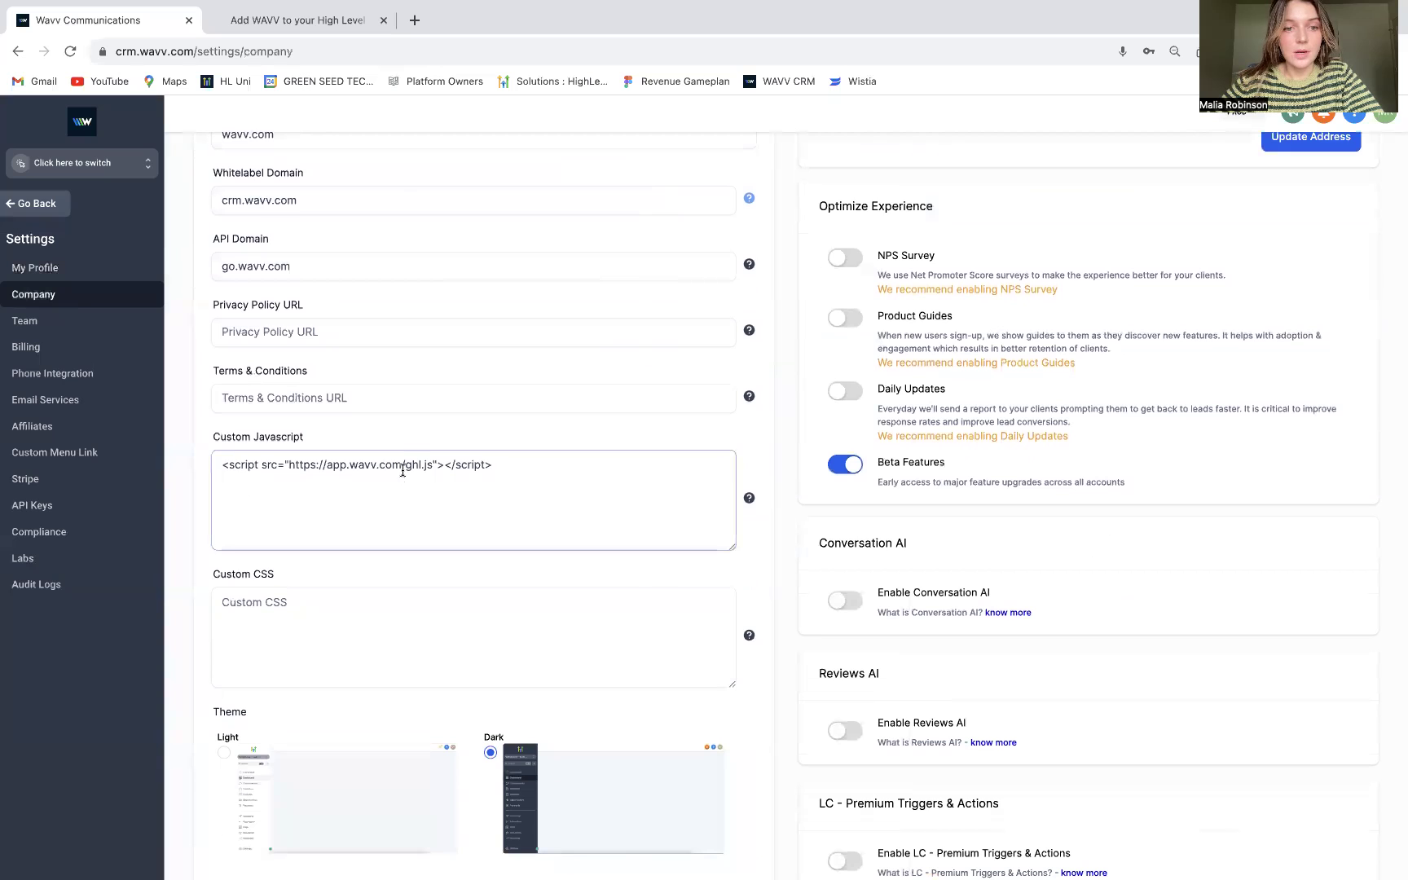
triple_click(404, 462)
key(Right)
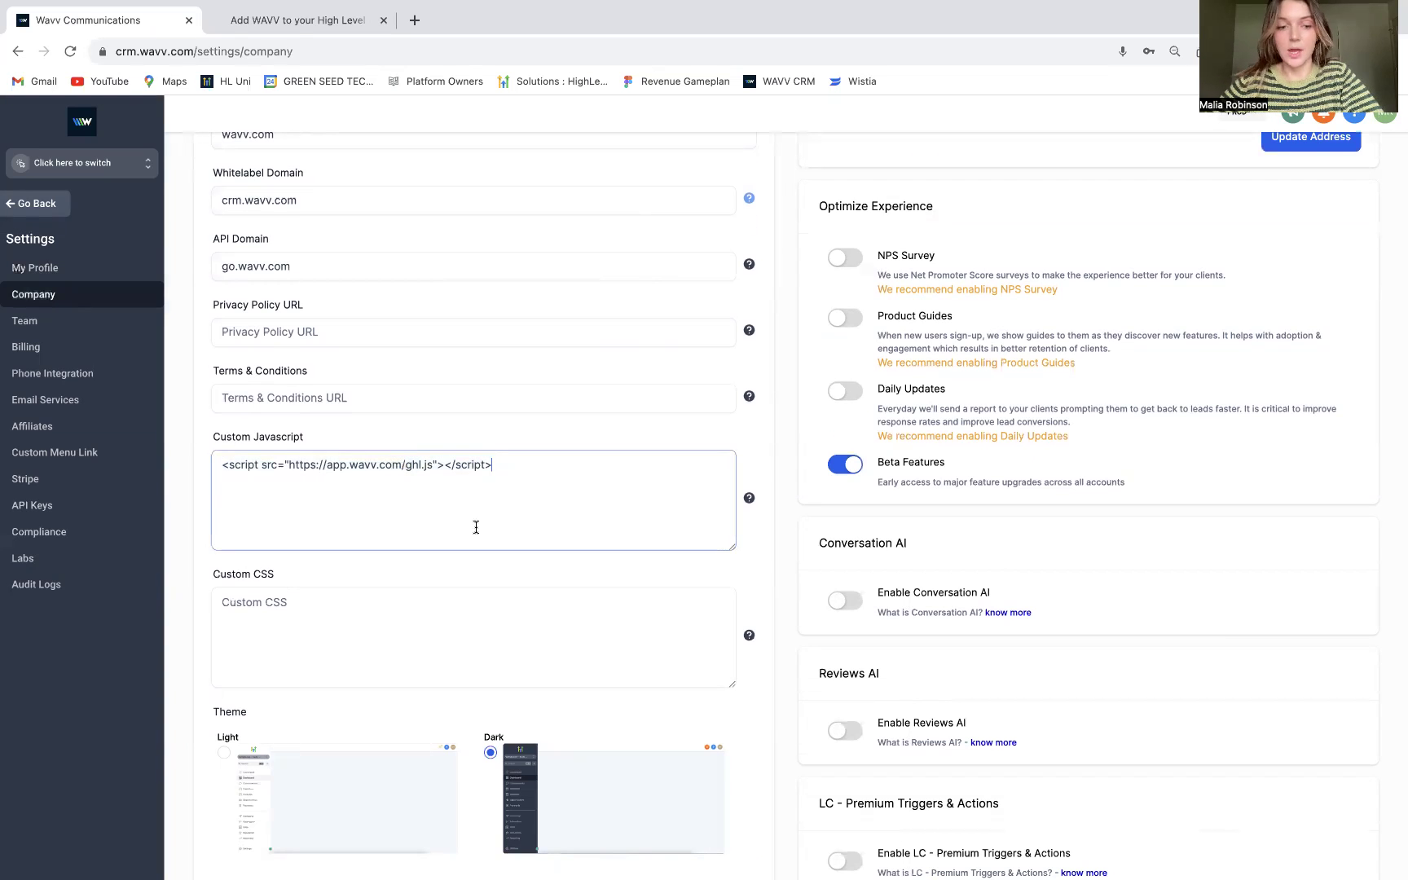
scroll(476, 527, down, 5)
click(680, 448)
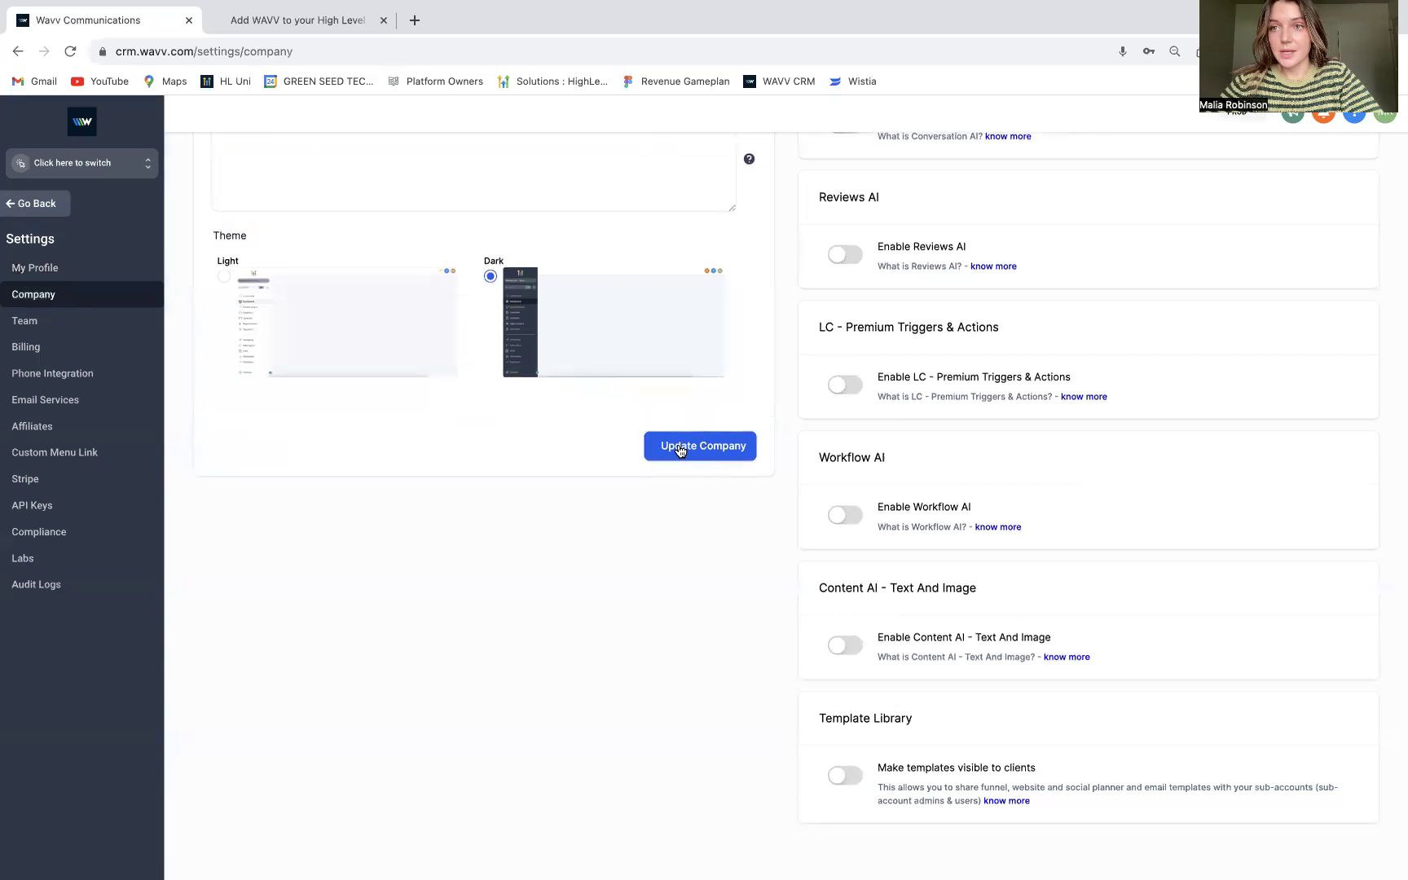
scroll(389, 383, up, 10)
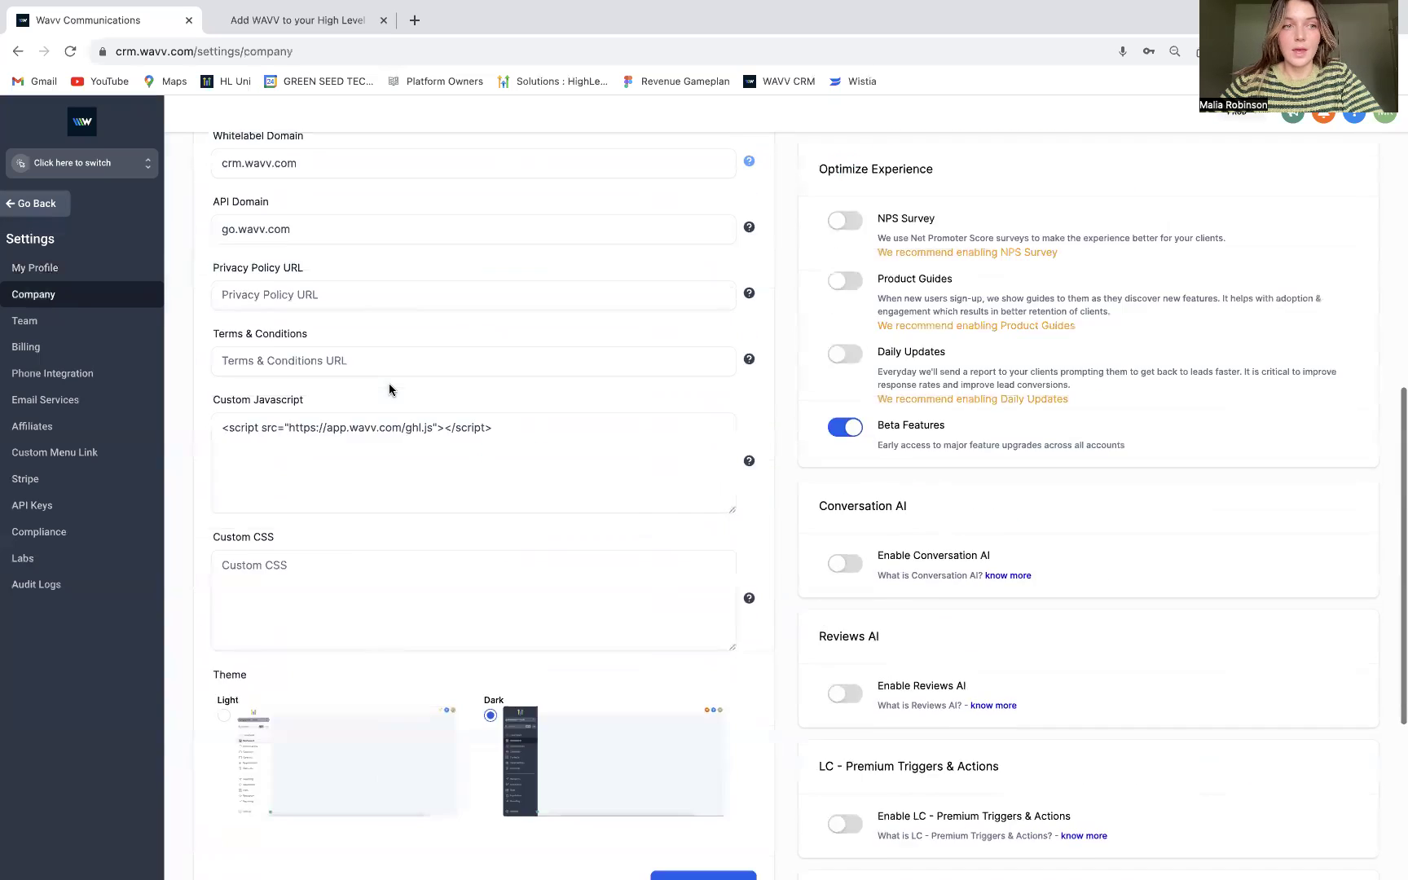
Review WAVV Admin location access and call dispositions, then close the dialog.
click(32, 203)
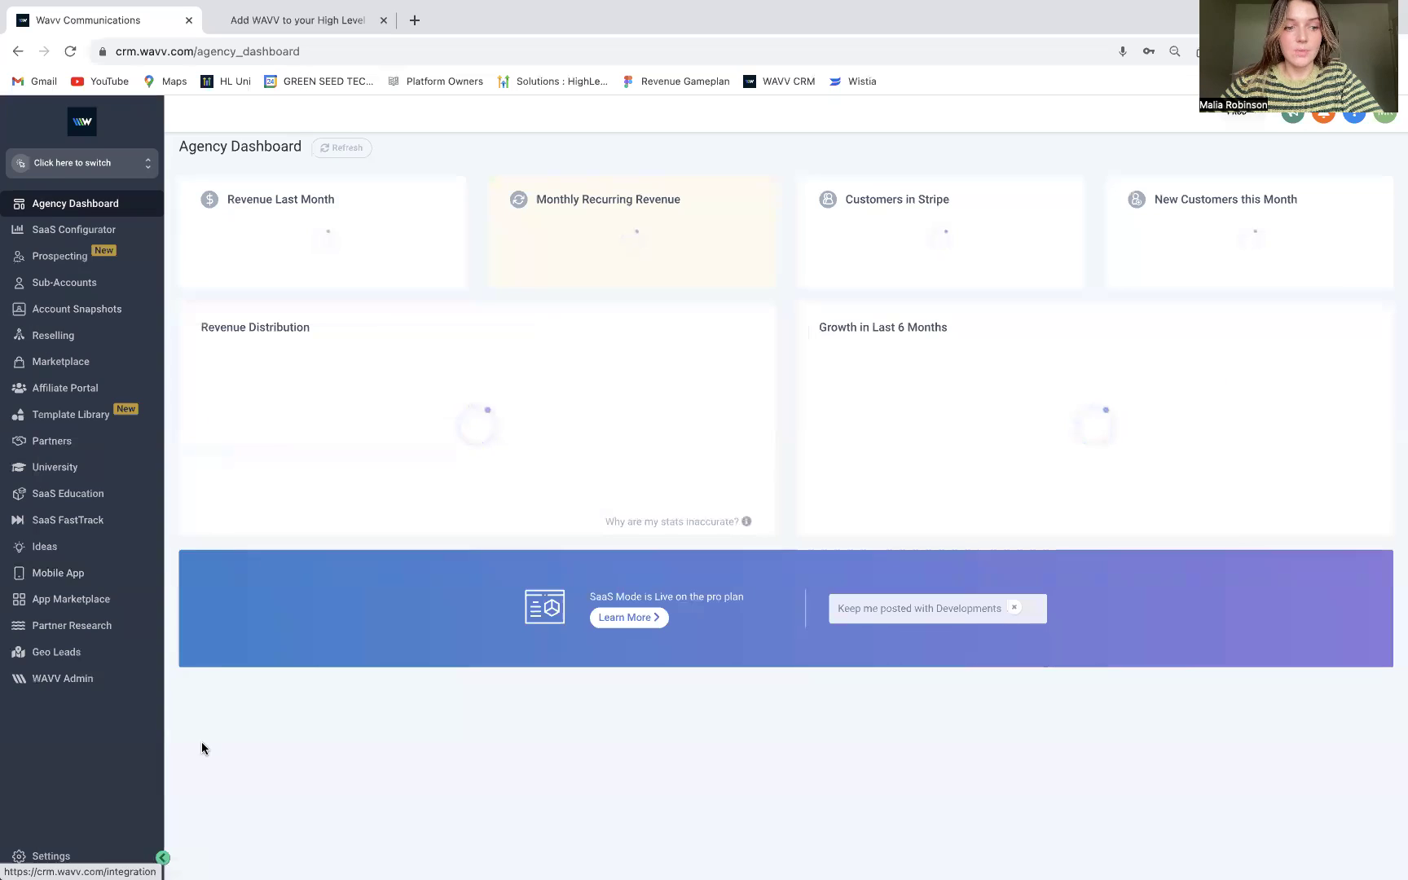
click(63, 680)
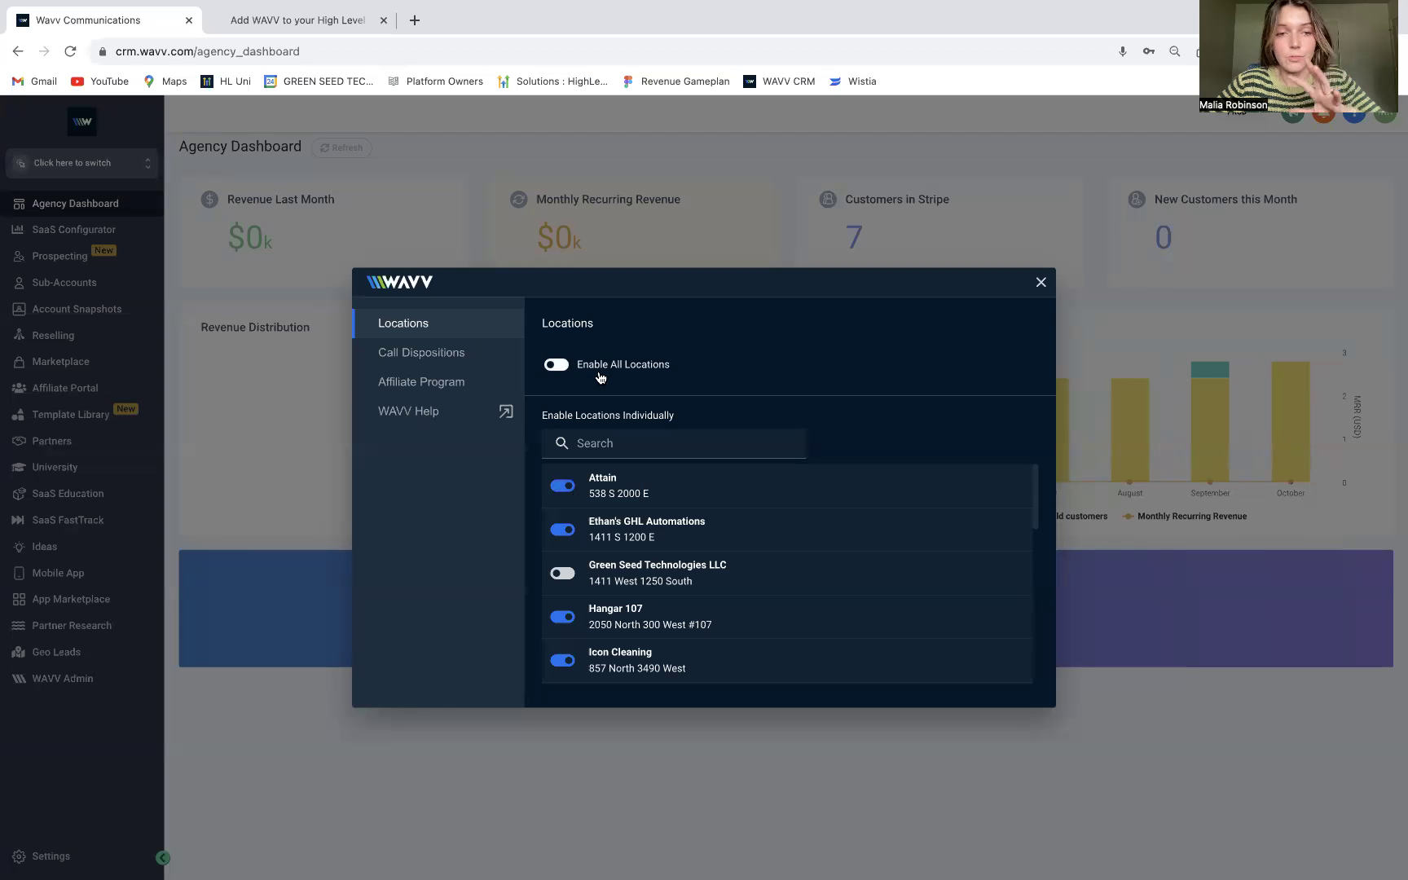
click(451, 364)
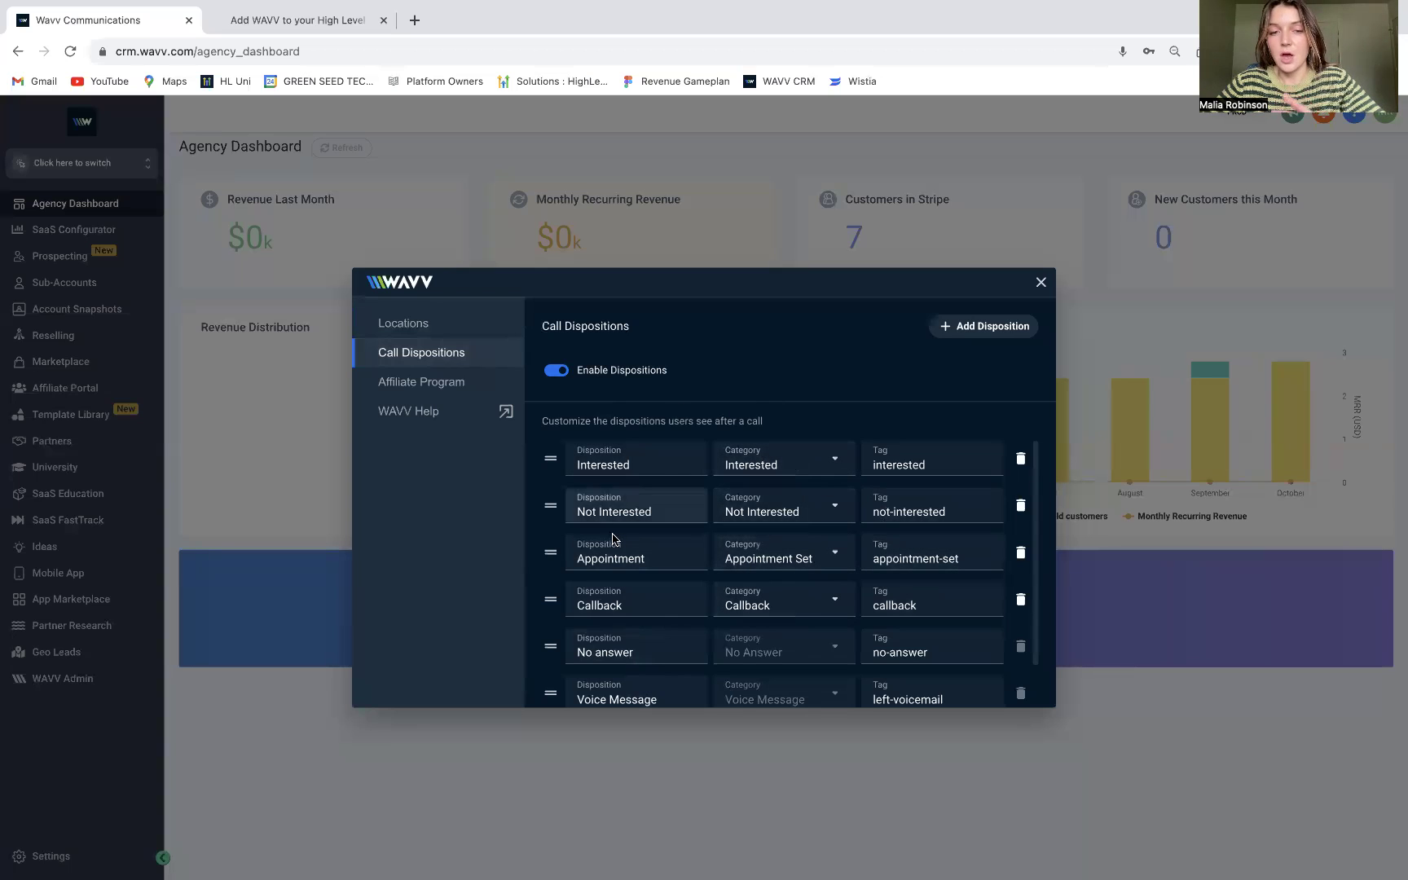
click(1040, 281)
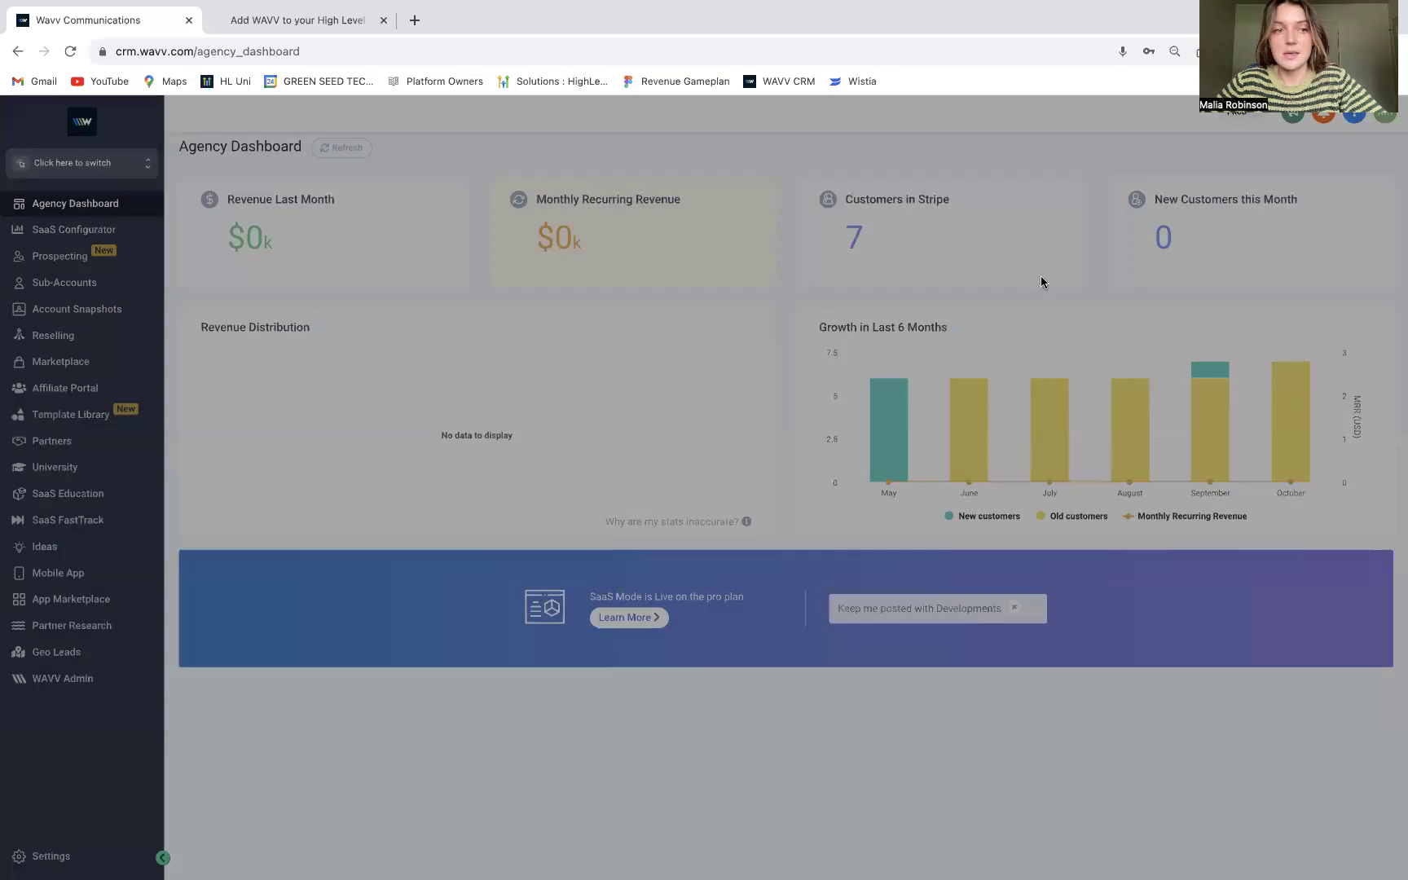
Open the Test - Ben sub-account's contacts and check its WAVV Power Dialer settings.
click(77, 163)
click(263, 236)
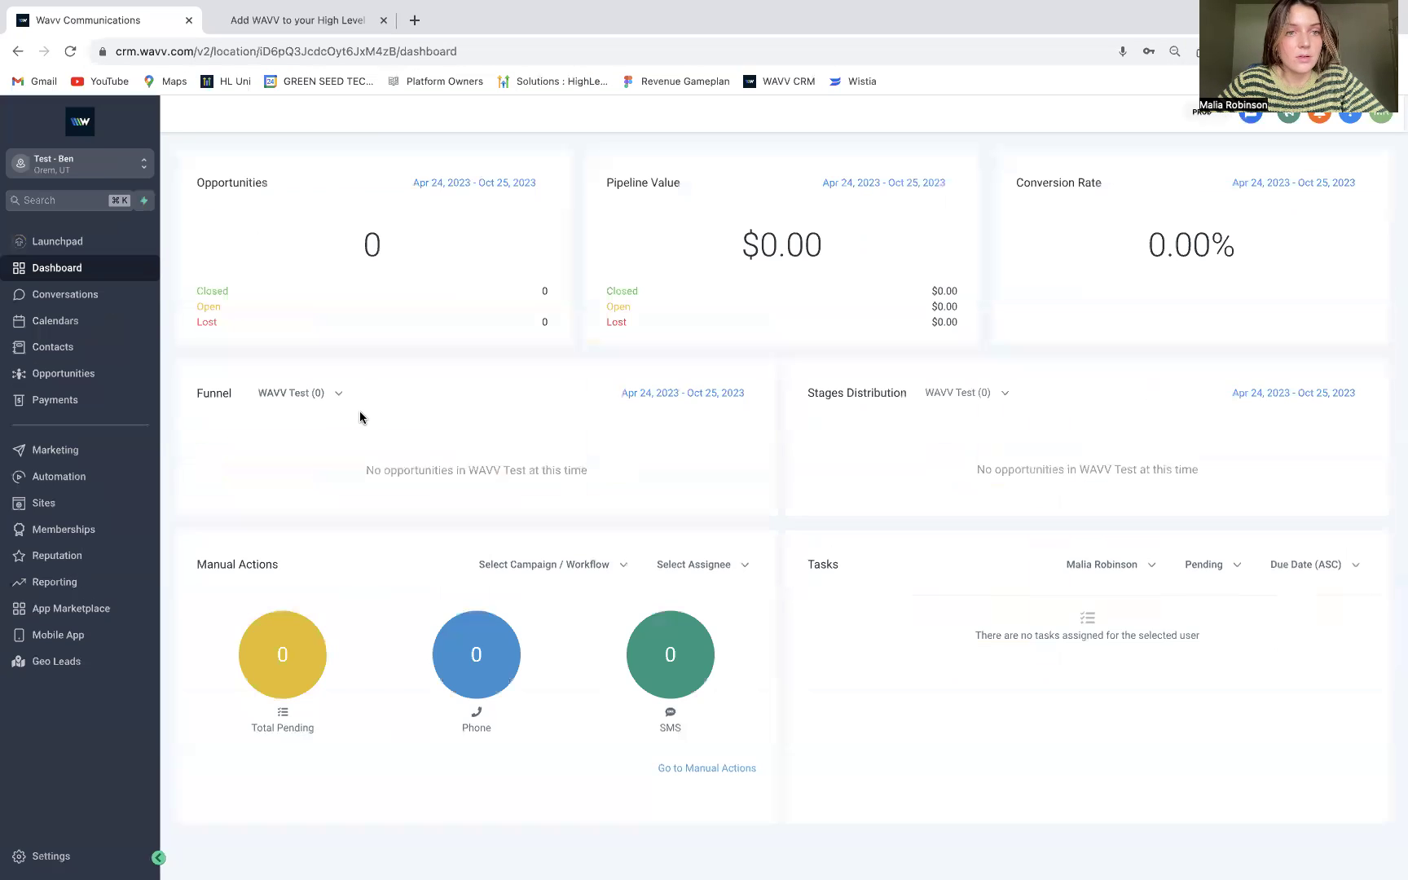
click(81, 353)
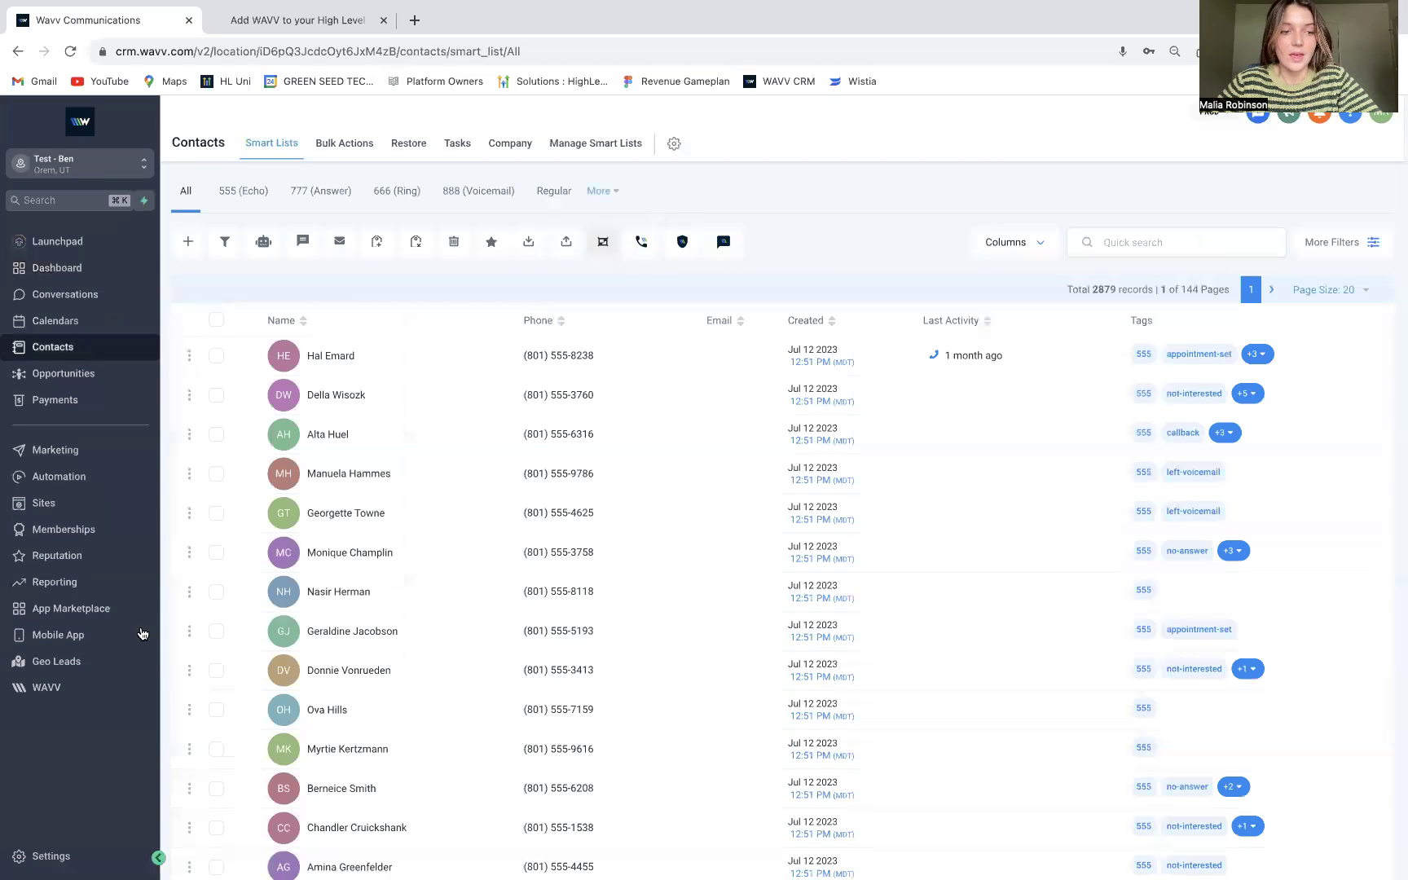
click(122, 685)
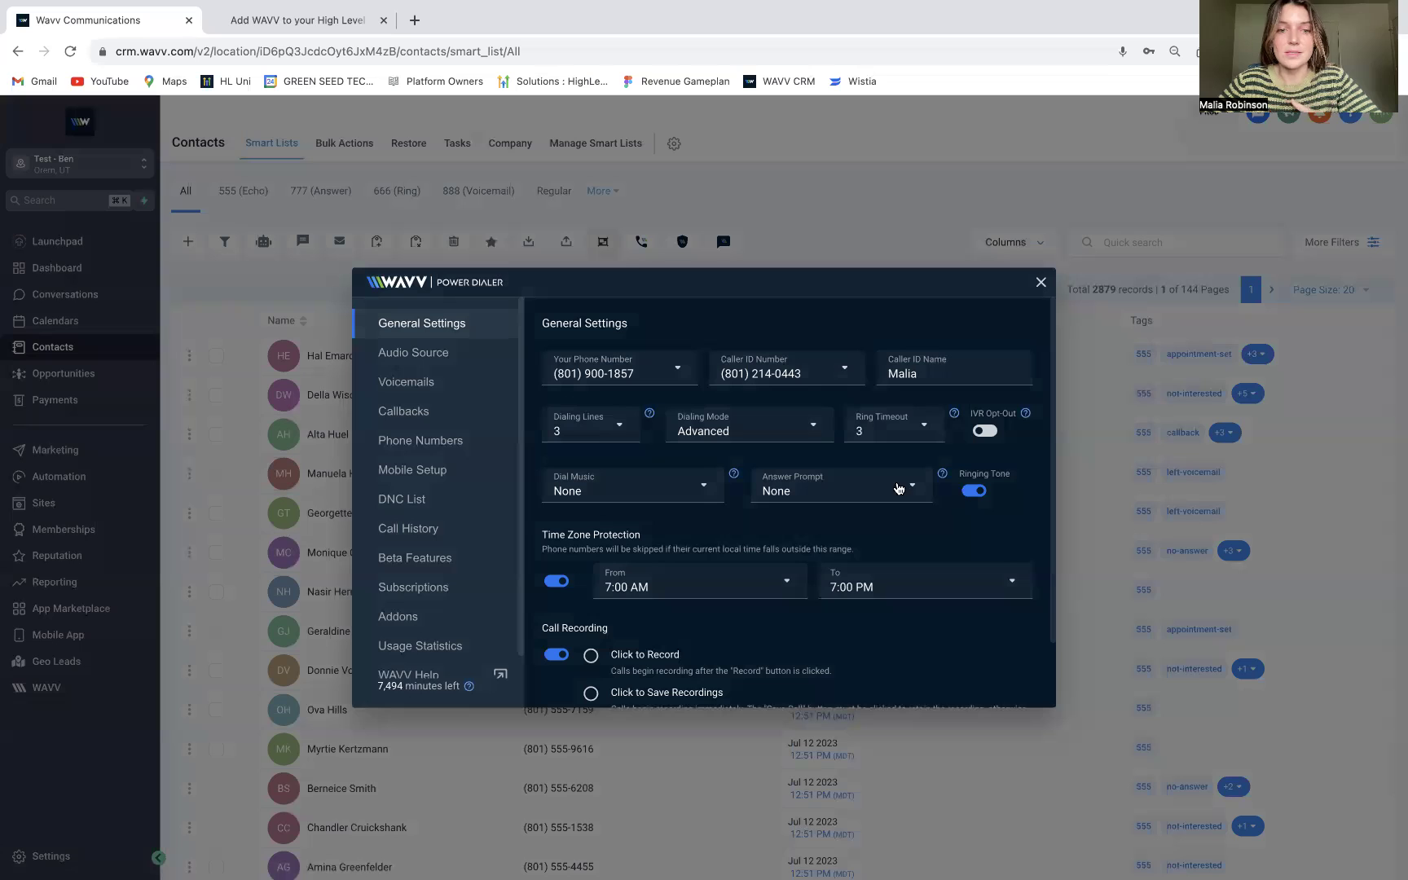
click(1038, 285)
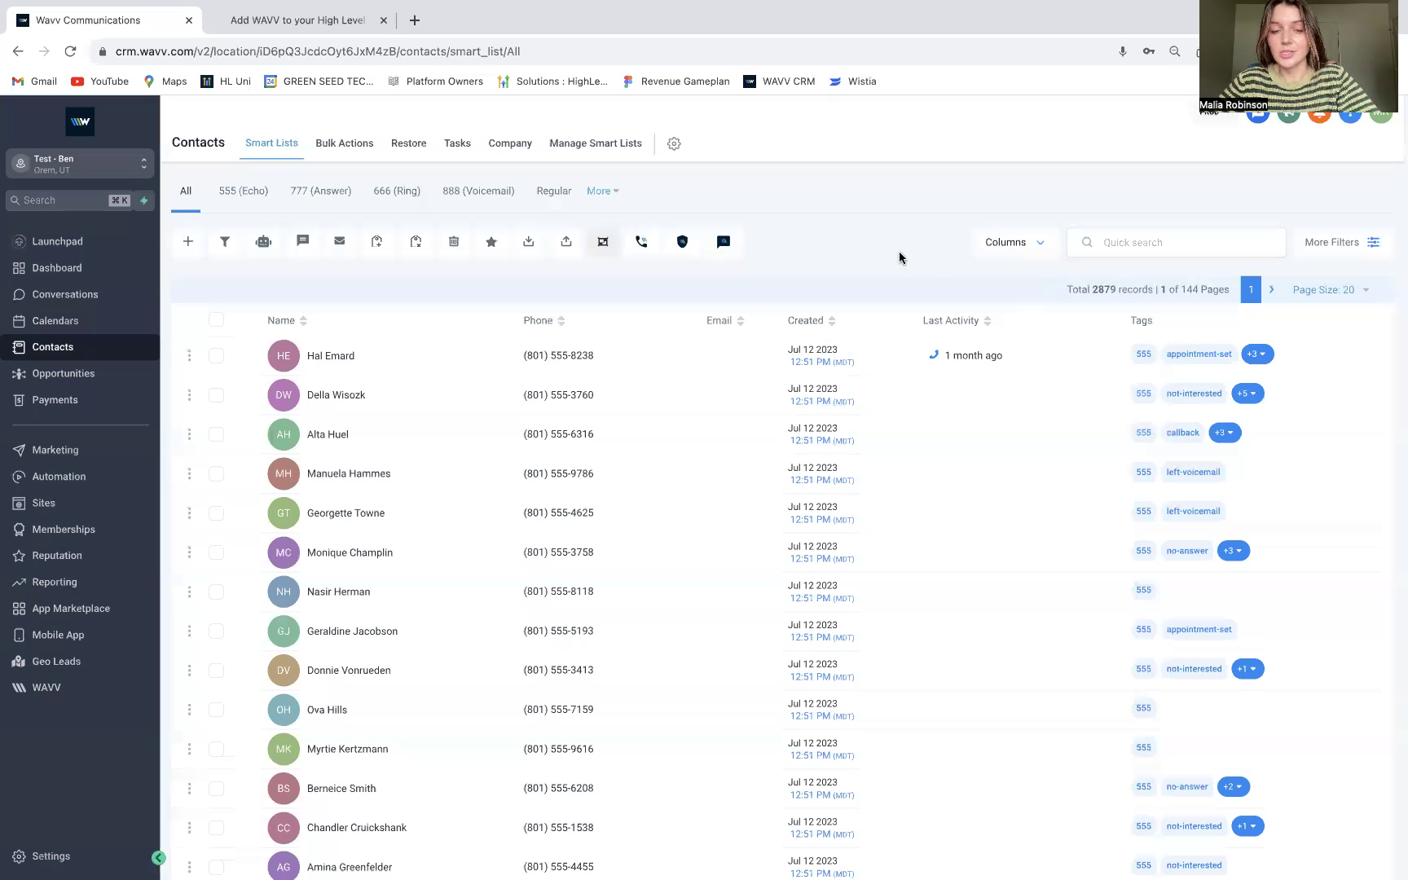